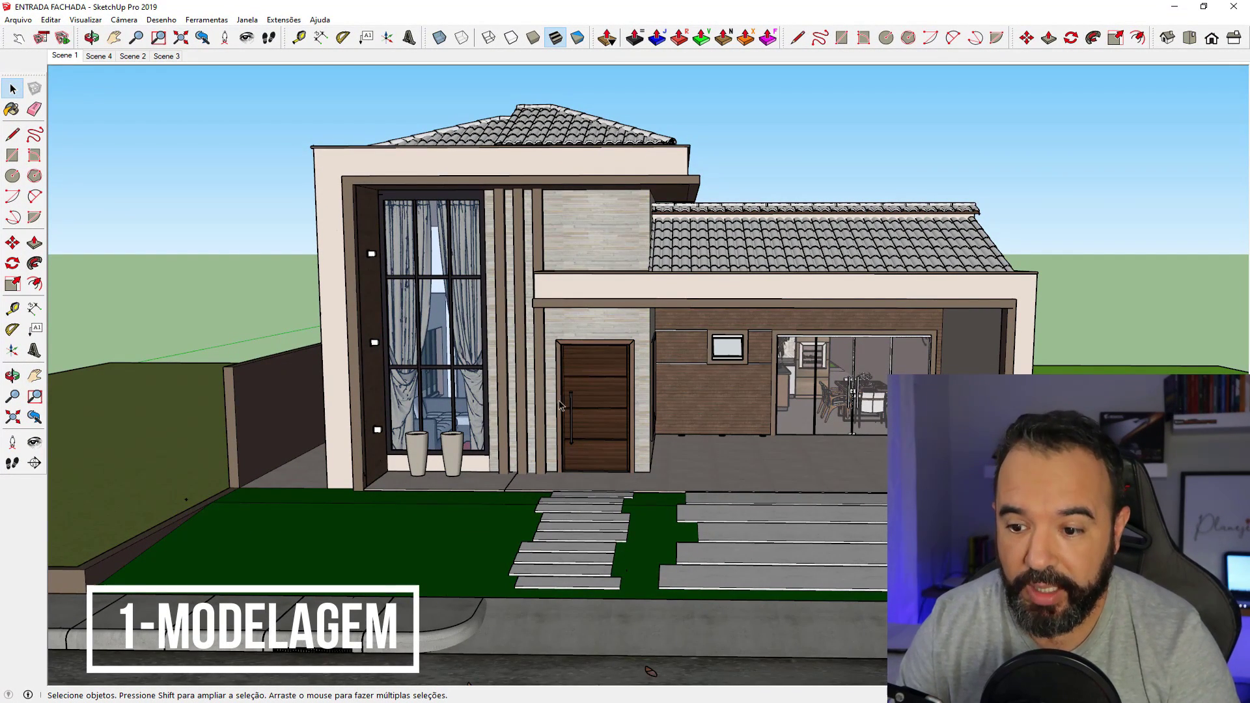
- Move the wooden entrance door out of the doorway onto the front lawn, left of the stepping-stone walkway
click(594, 412)
middle_drag(593, 412, 601, 427)
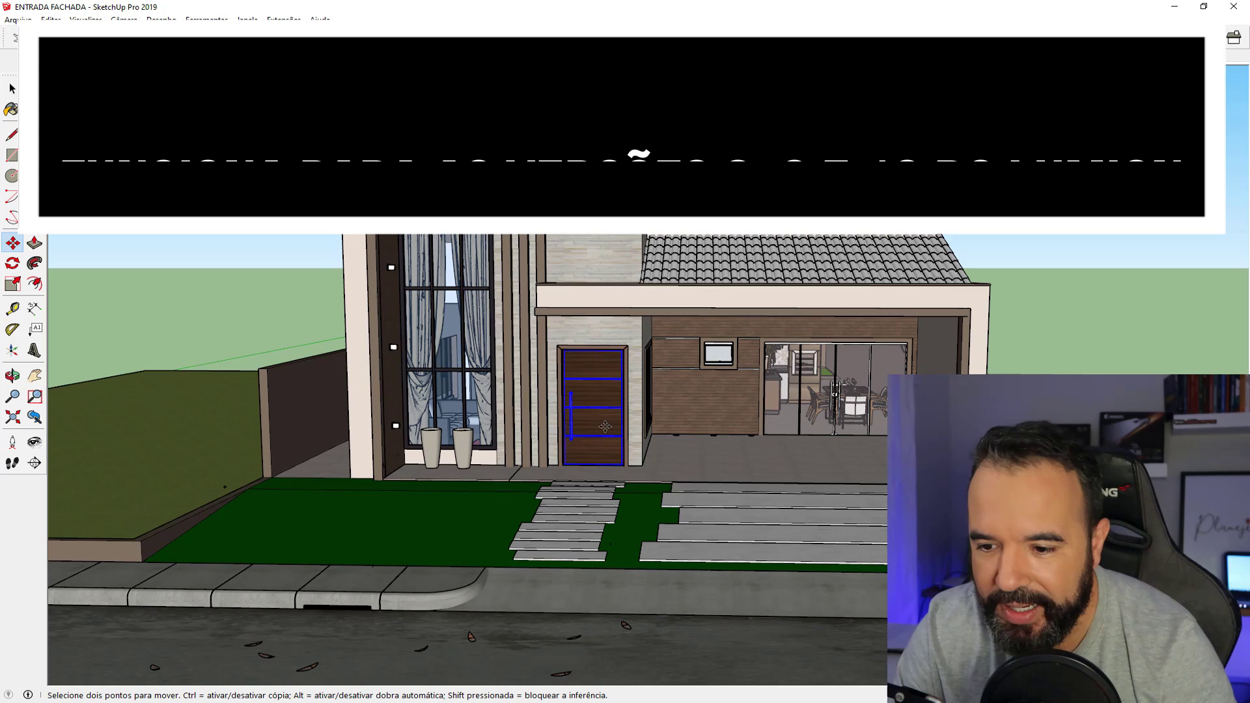
key(q)
key(m)
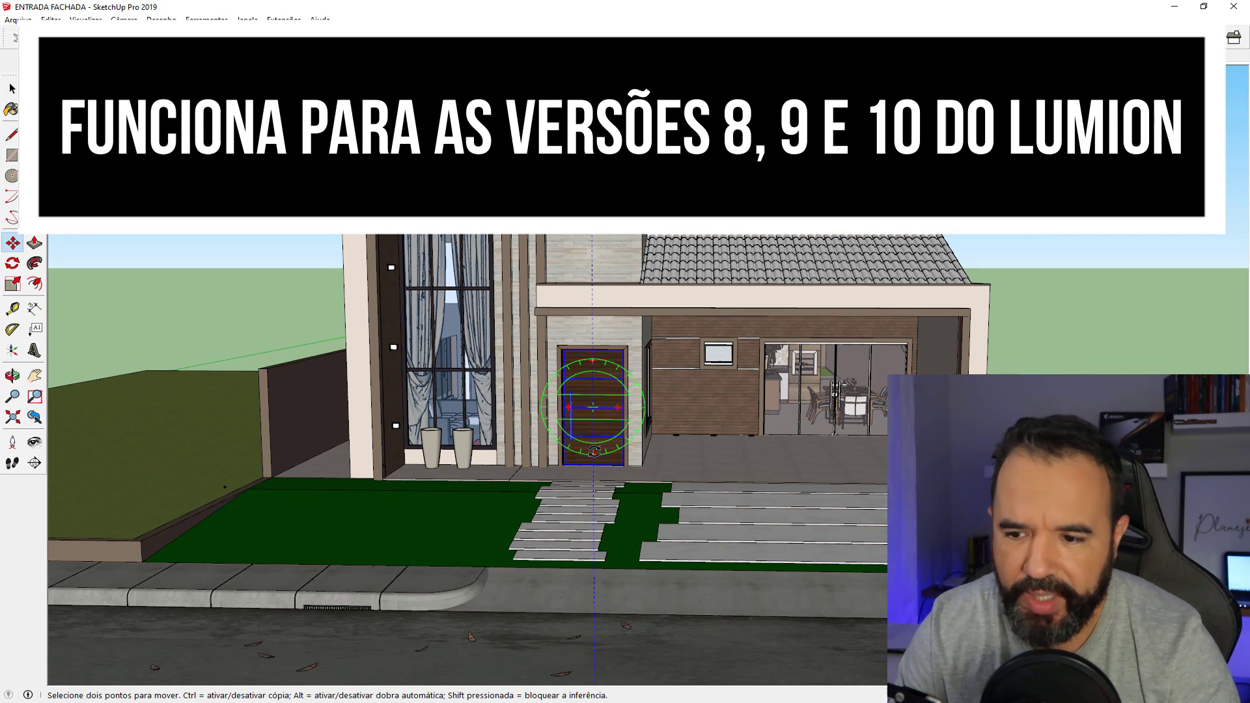
click(532, 565)
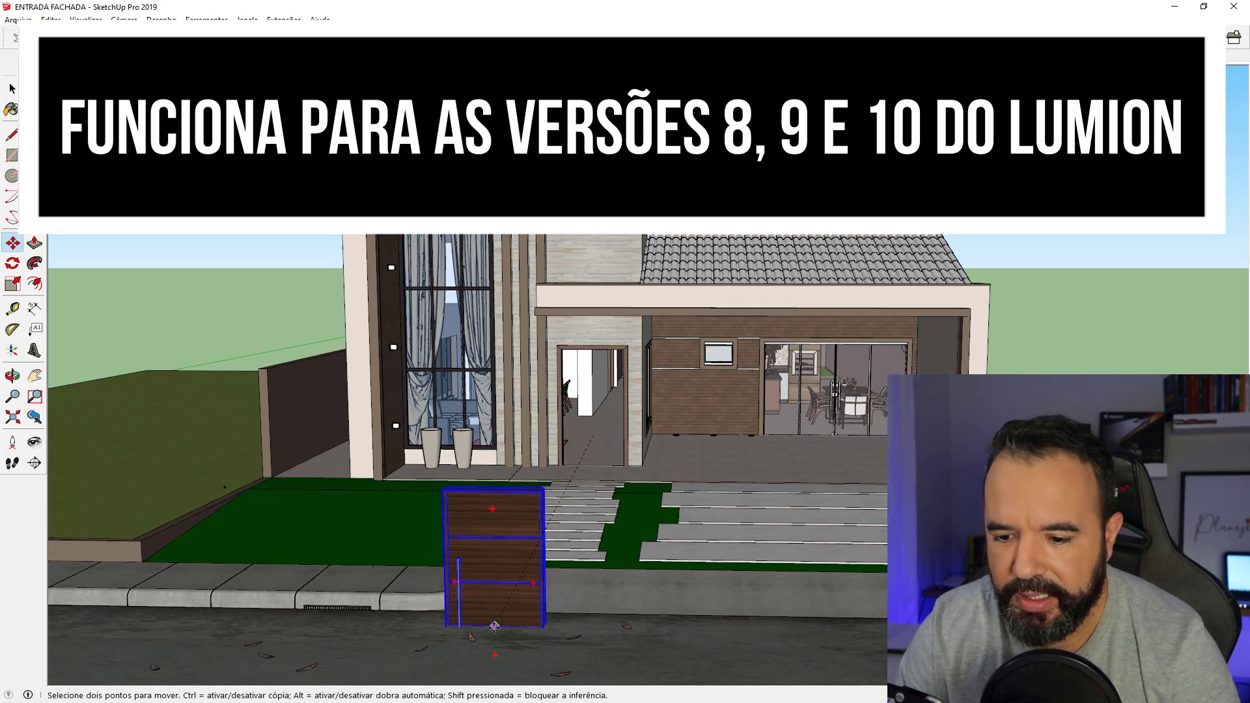
click(493, 618)
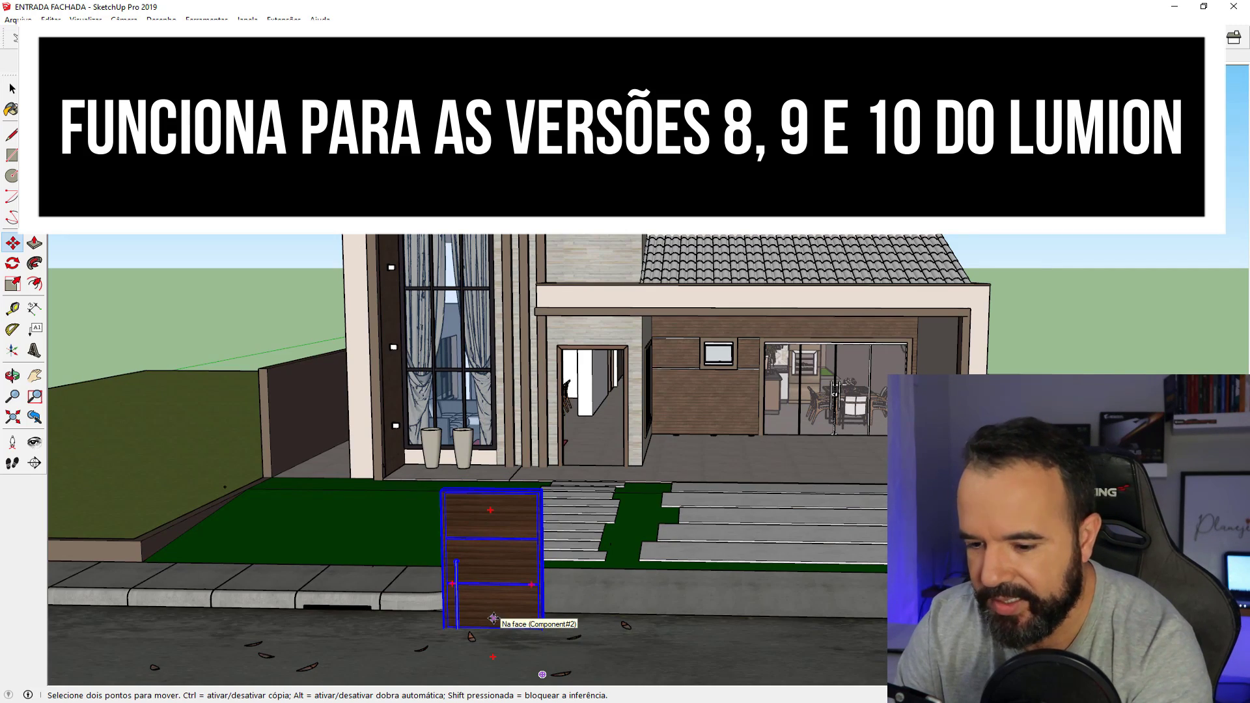
click(493, 618)
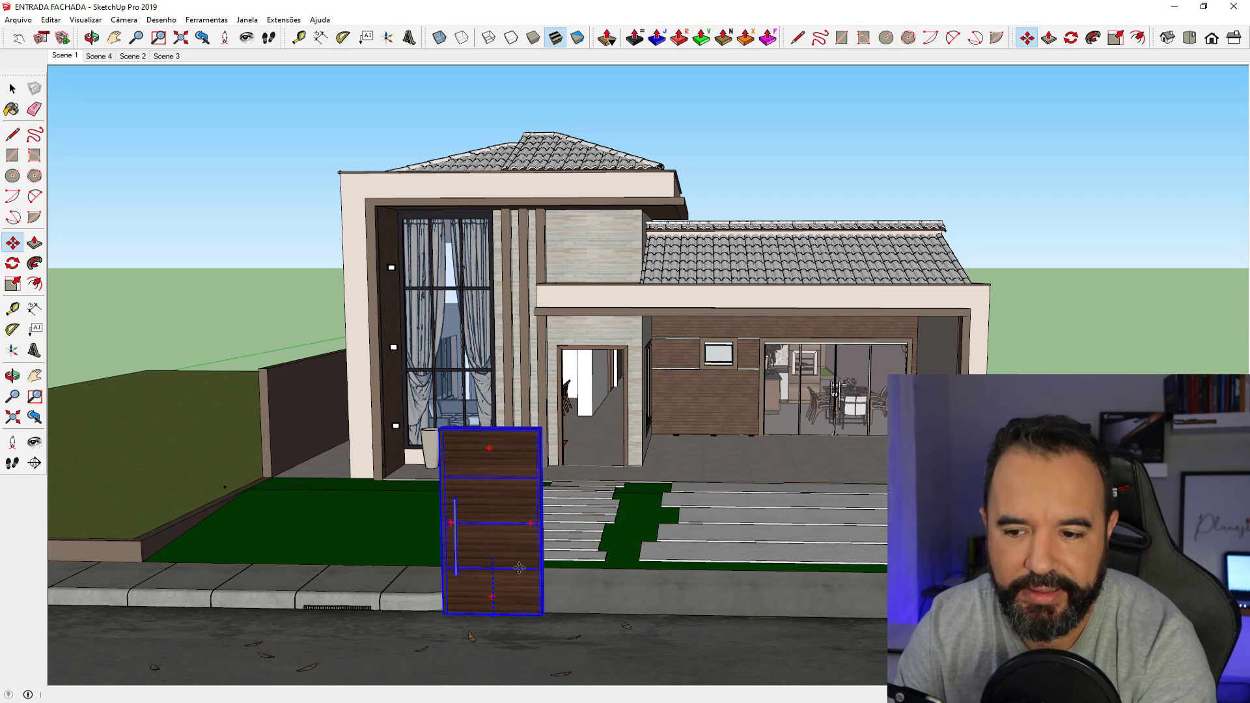
click(514, 564)
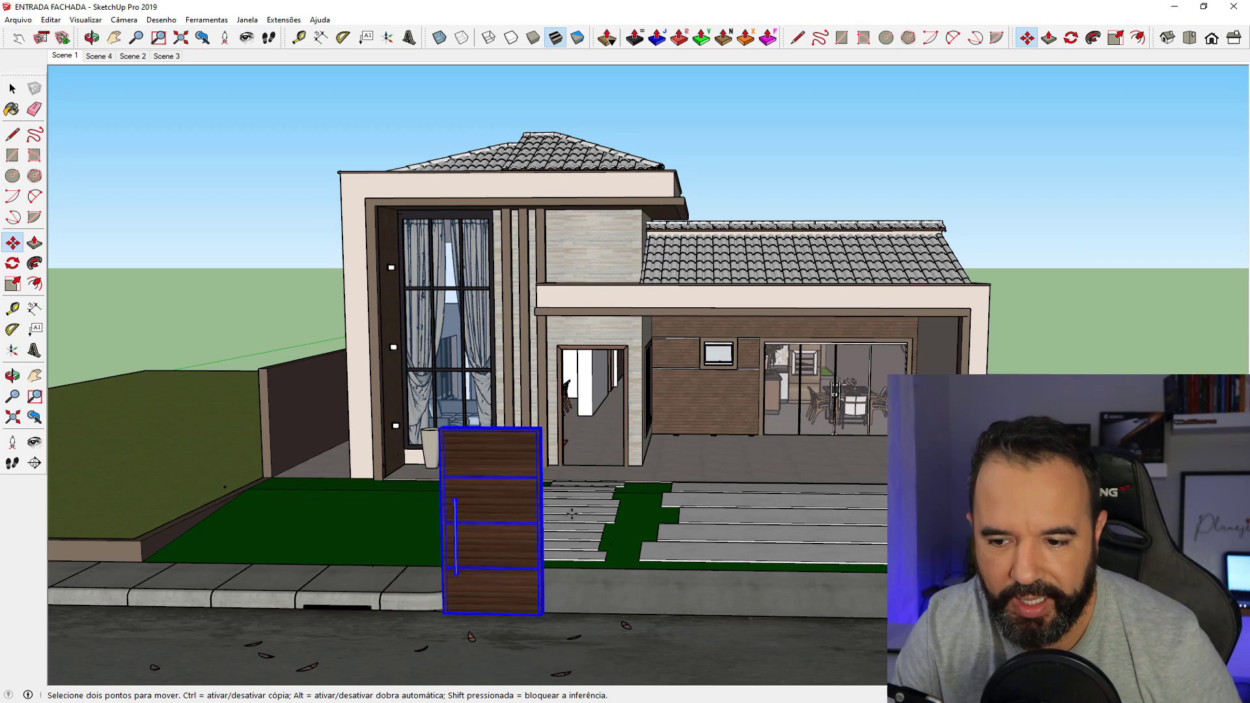
click(434, 627)
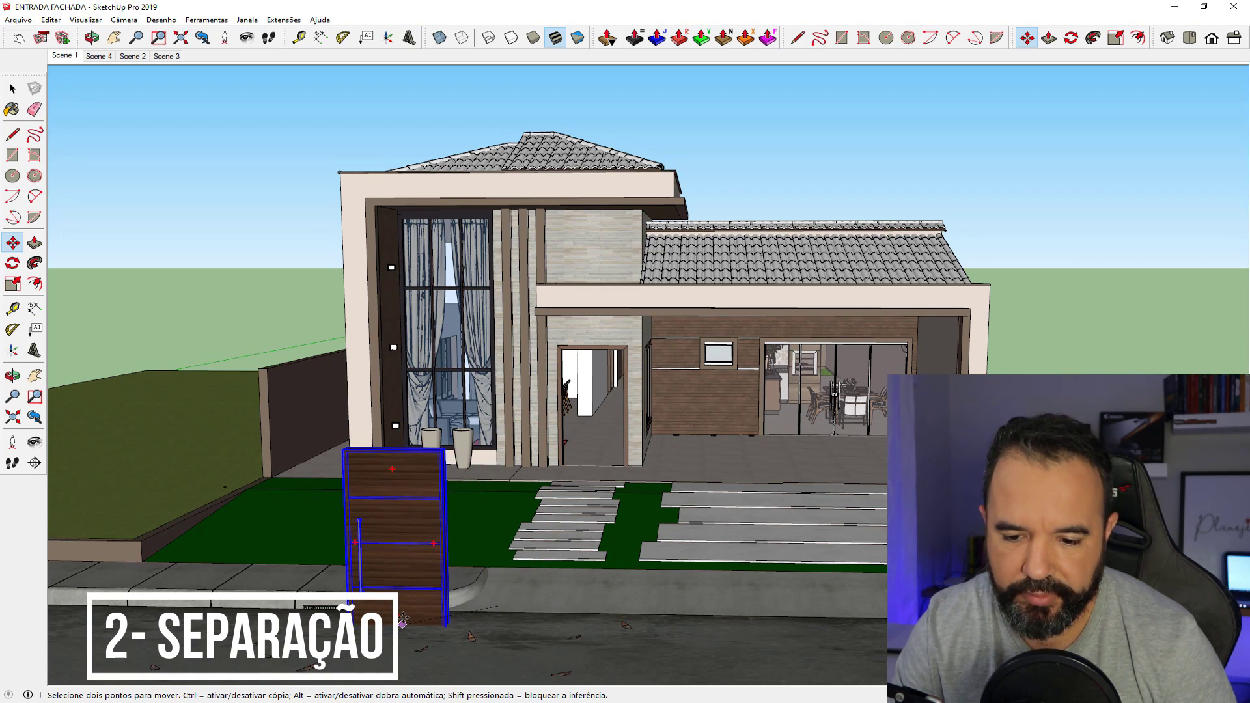
click(406, 616)
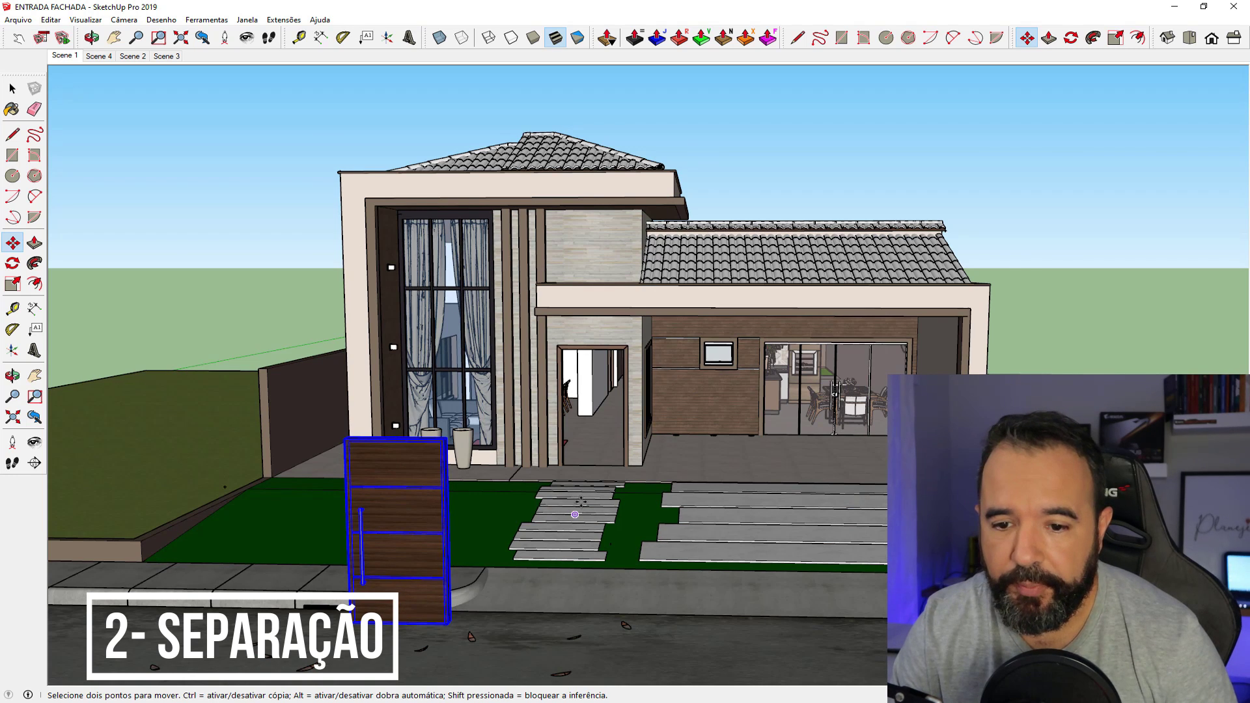
scroll(575, 515, up, 1)
key(space)
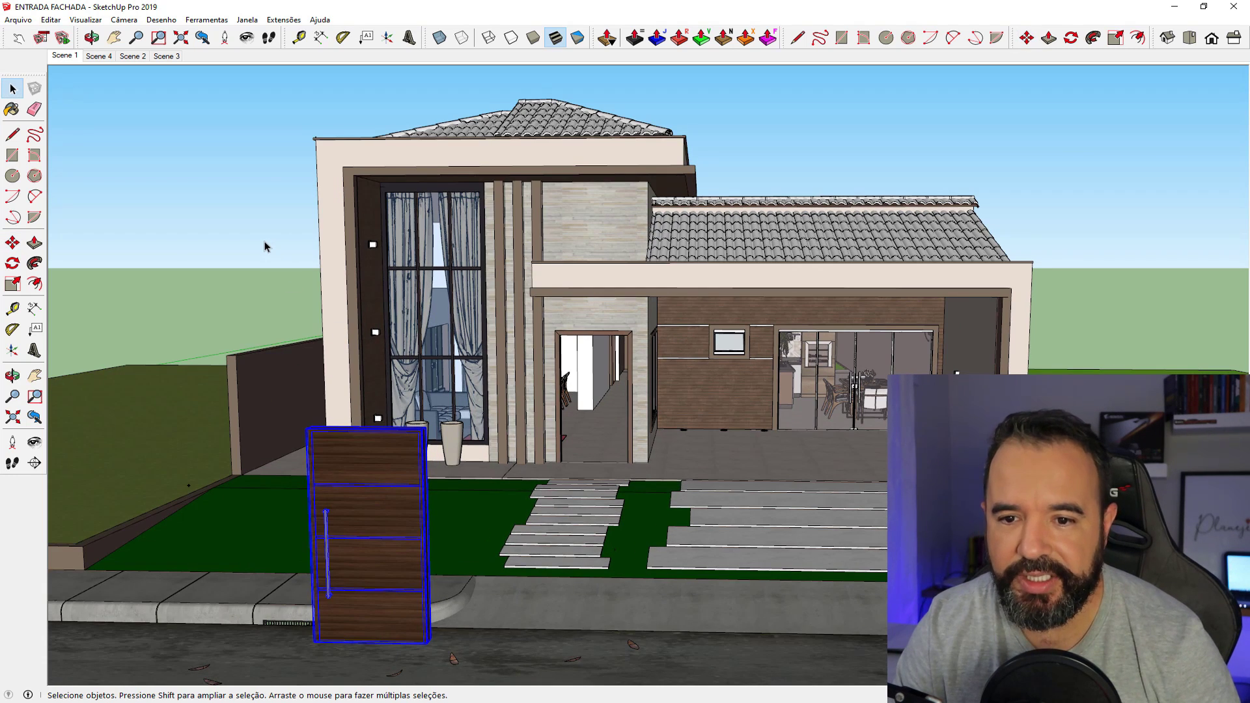
- Select only the separated door on the lawn and delete it from the facade model
click(264, 241)
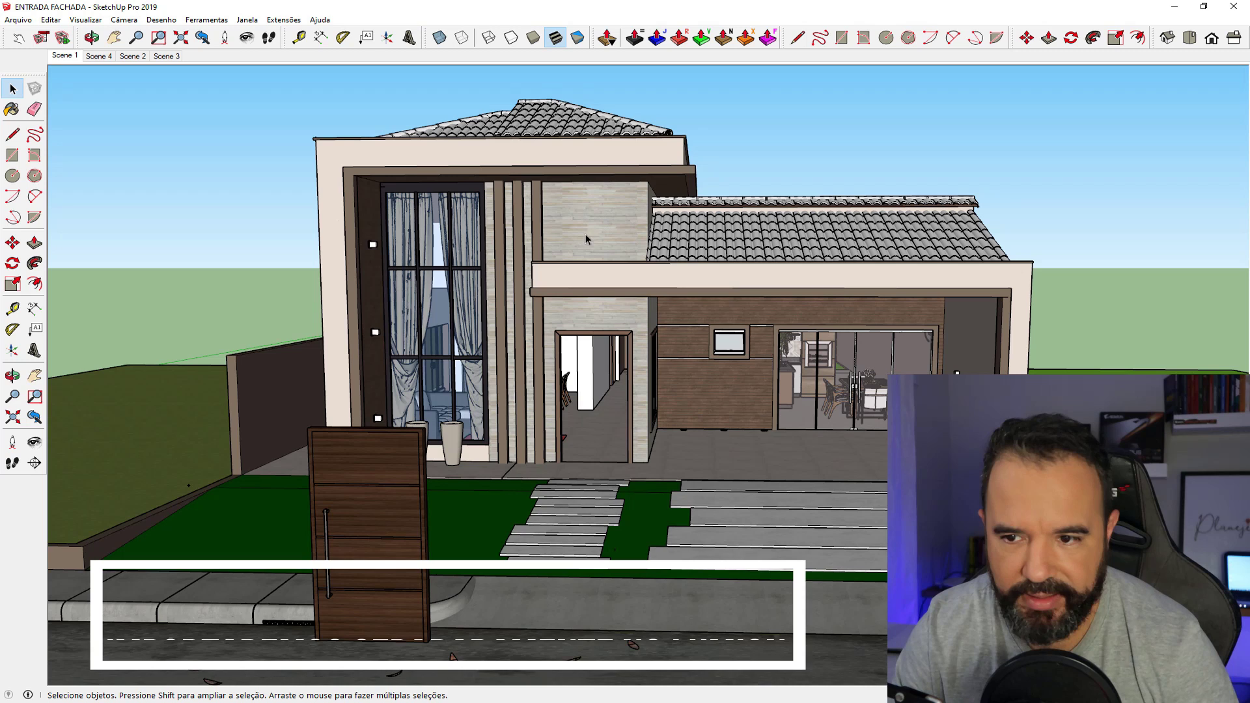
click(602, 231)
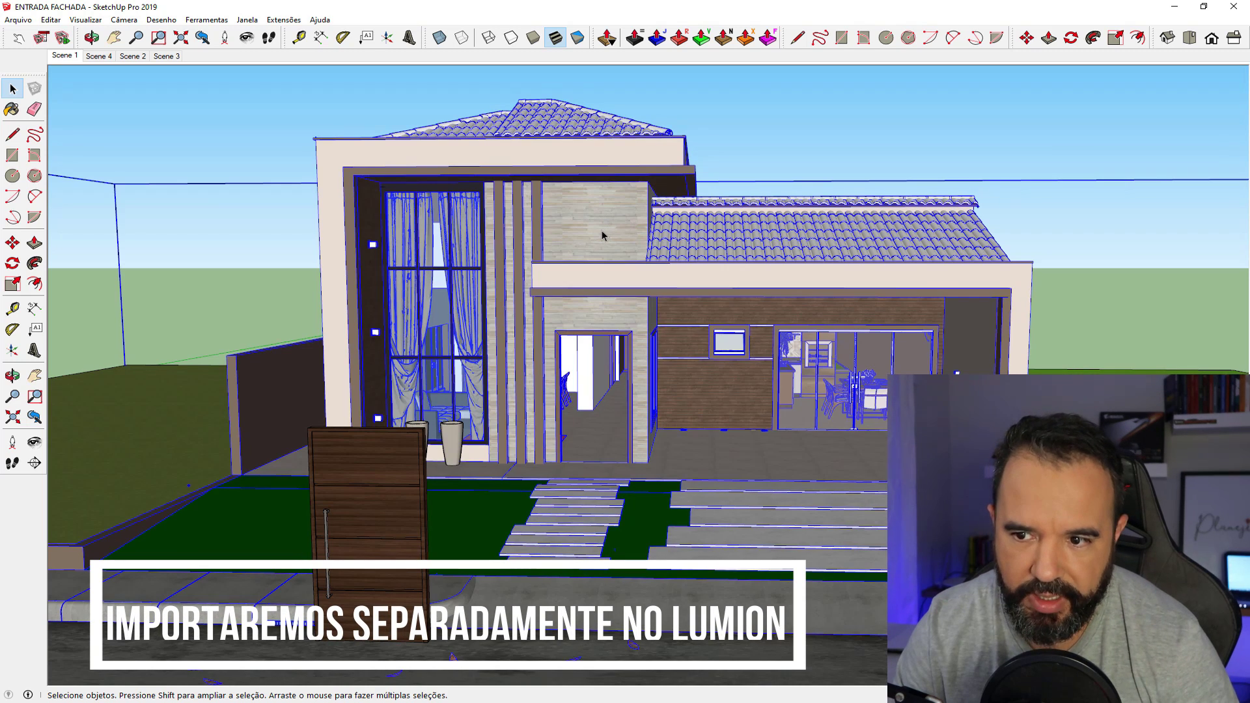
click(382, 498)
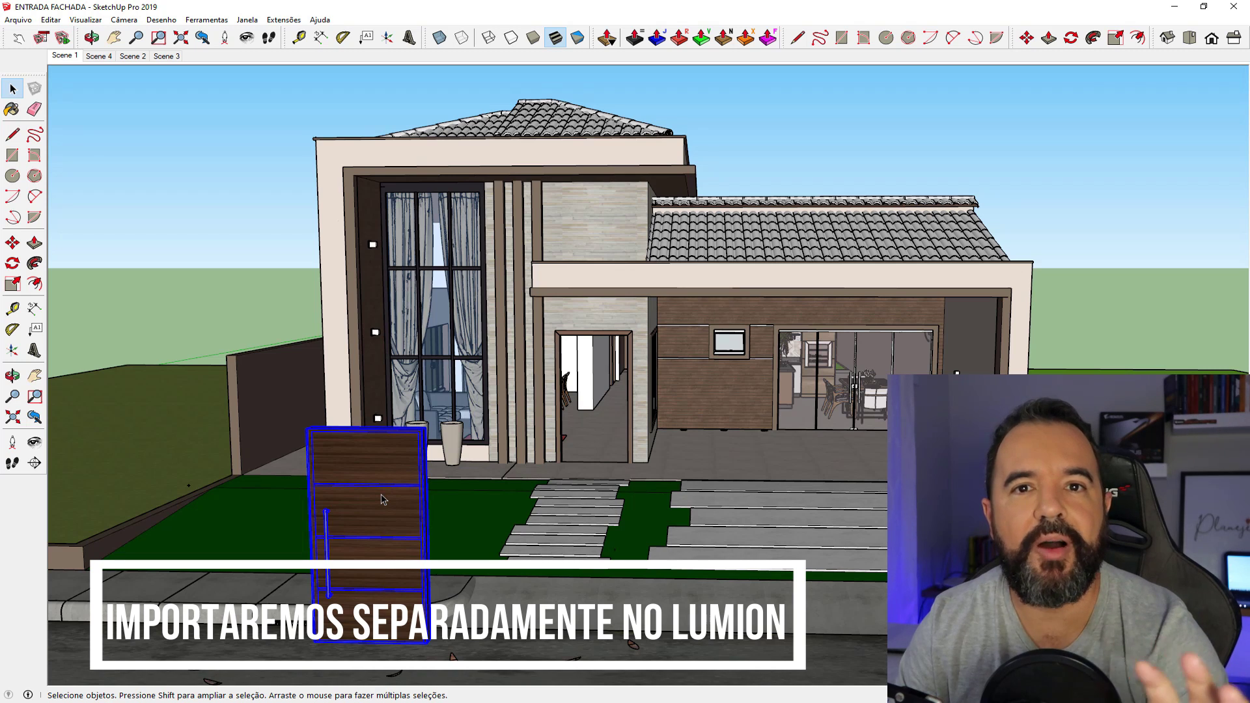
click(577, 424)
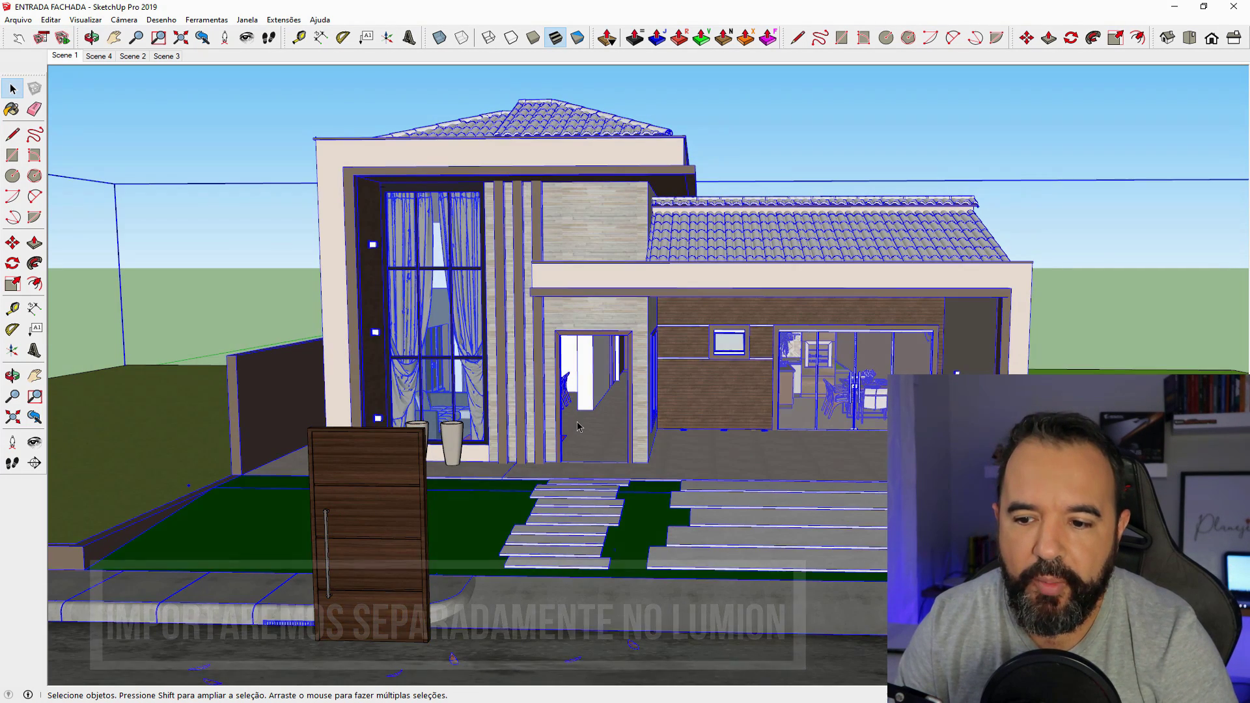
click(237, 124)
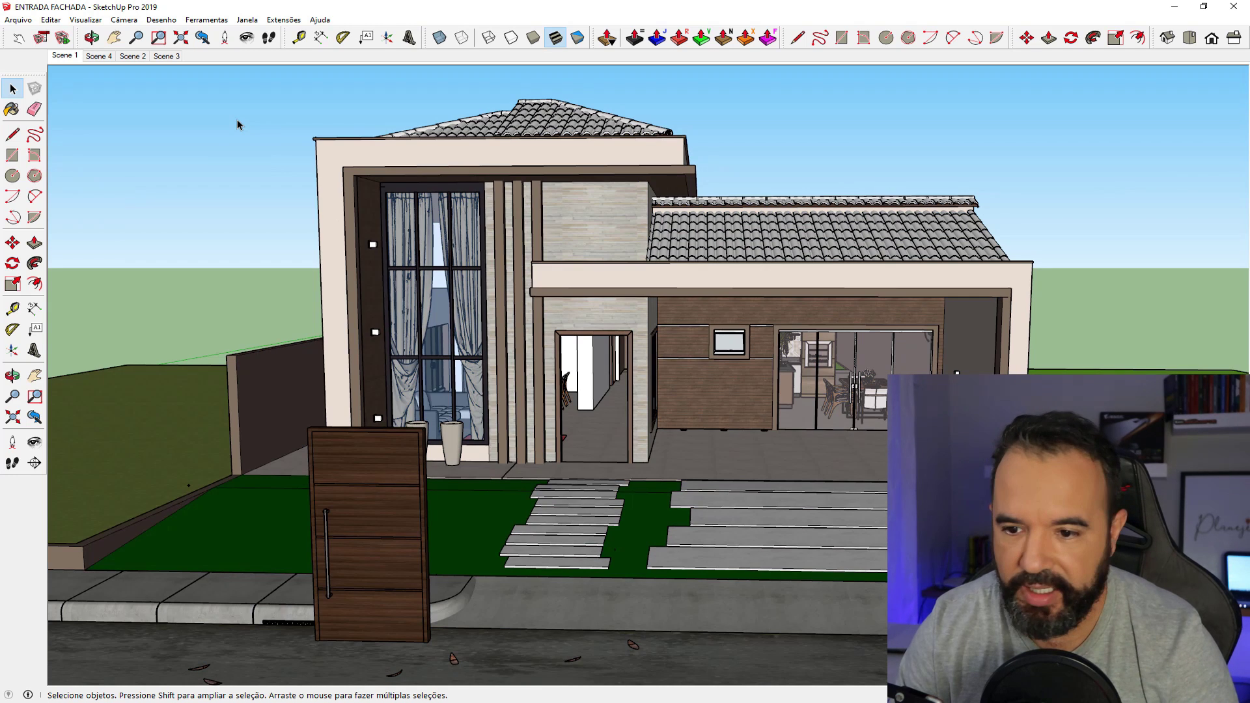
click(336, 453)
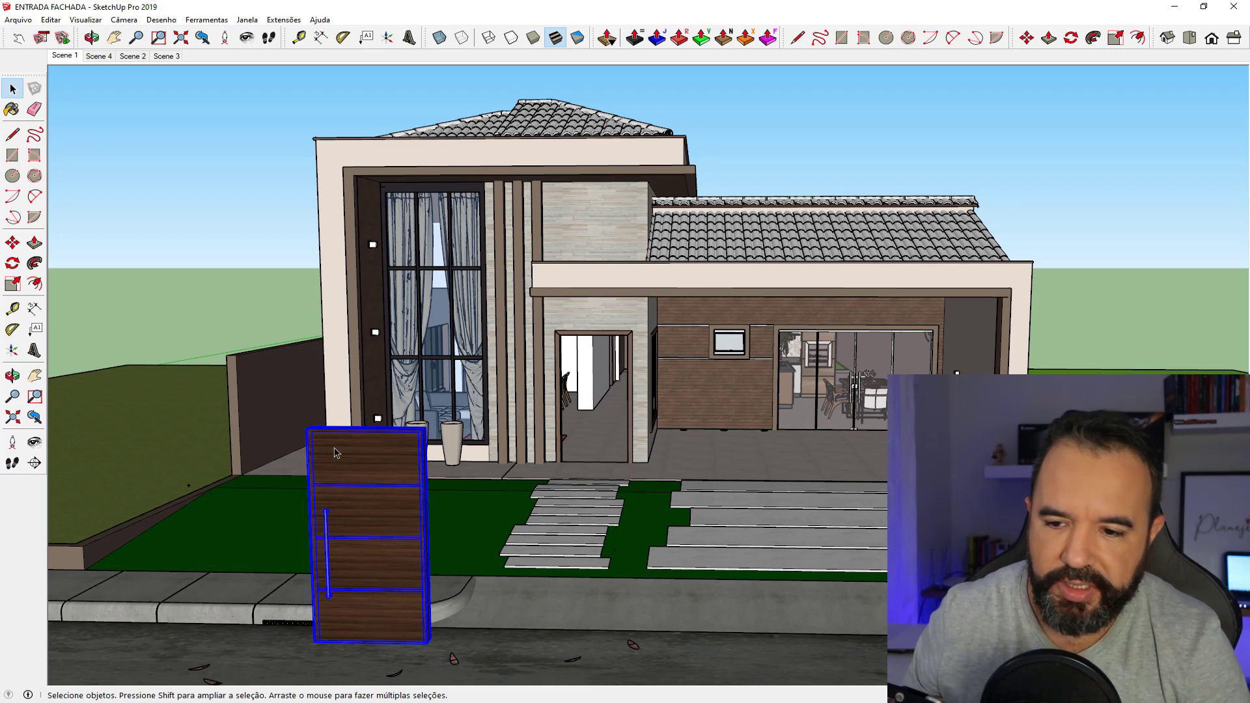
key(Delete)
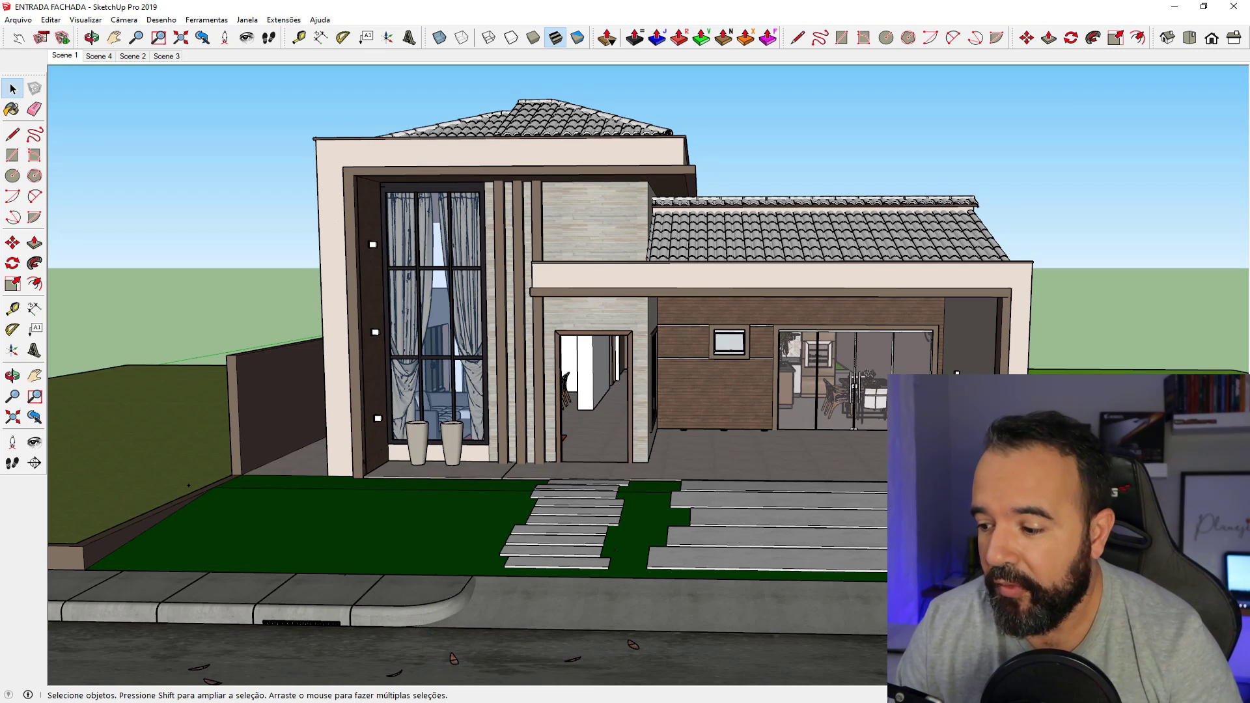
- Show the desktop, then switch to the untitled 'Sem nome - SketchUp Pro 2019' window
key(super+d)
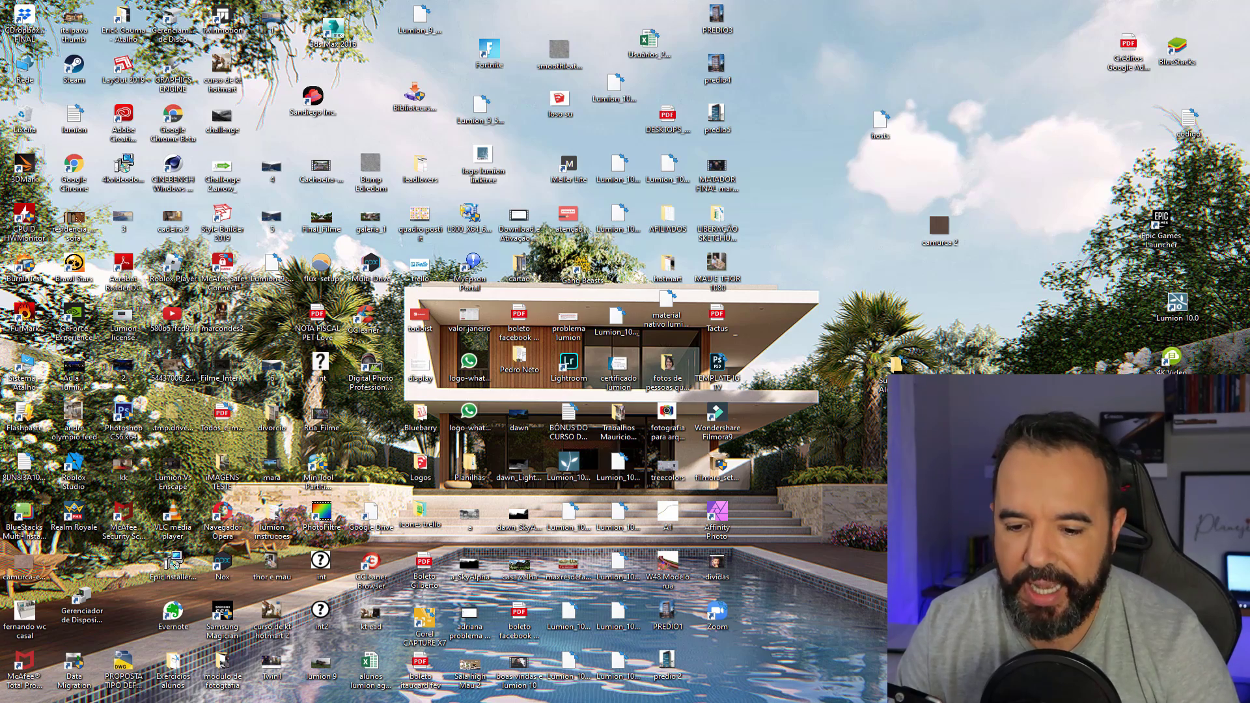
key(alt+Tab)
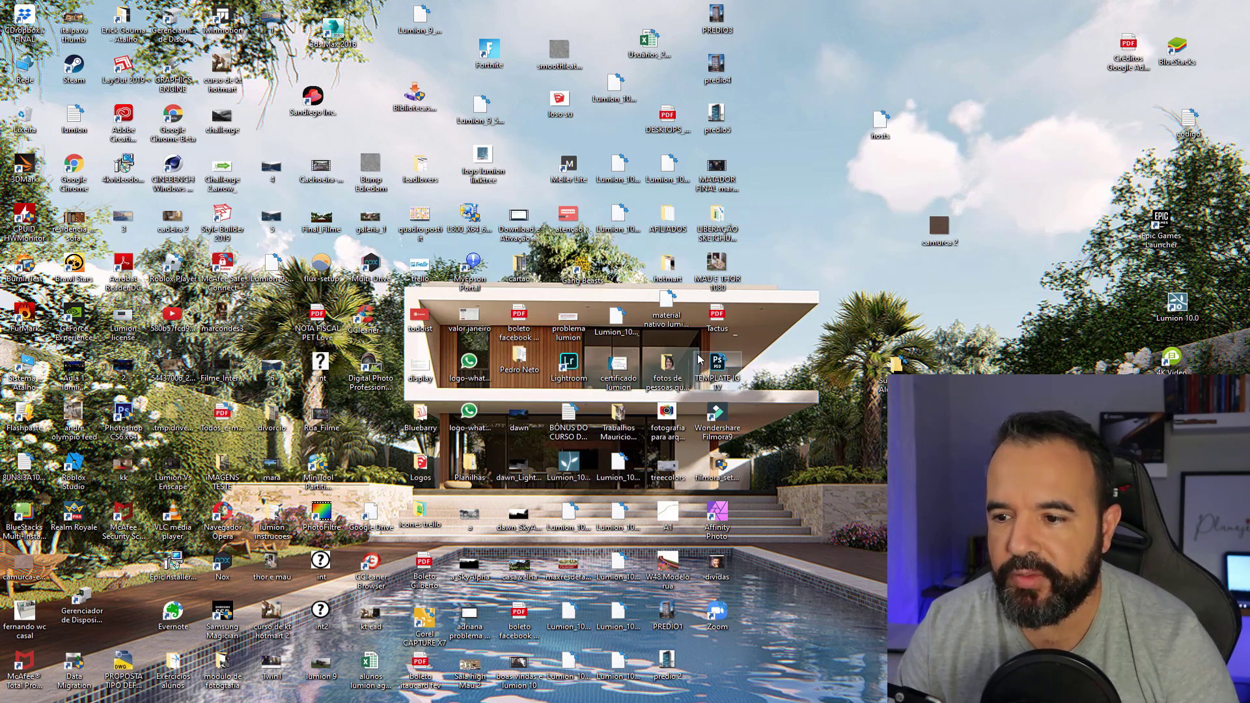
key(alt+Tab)
click(722, 312)
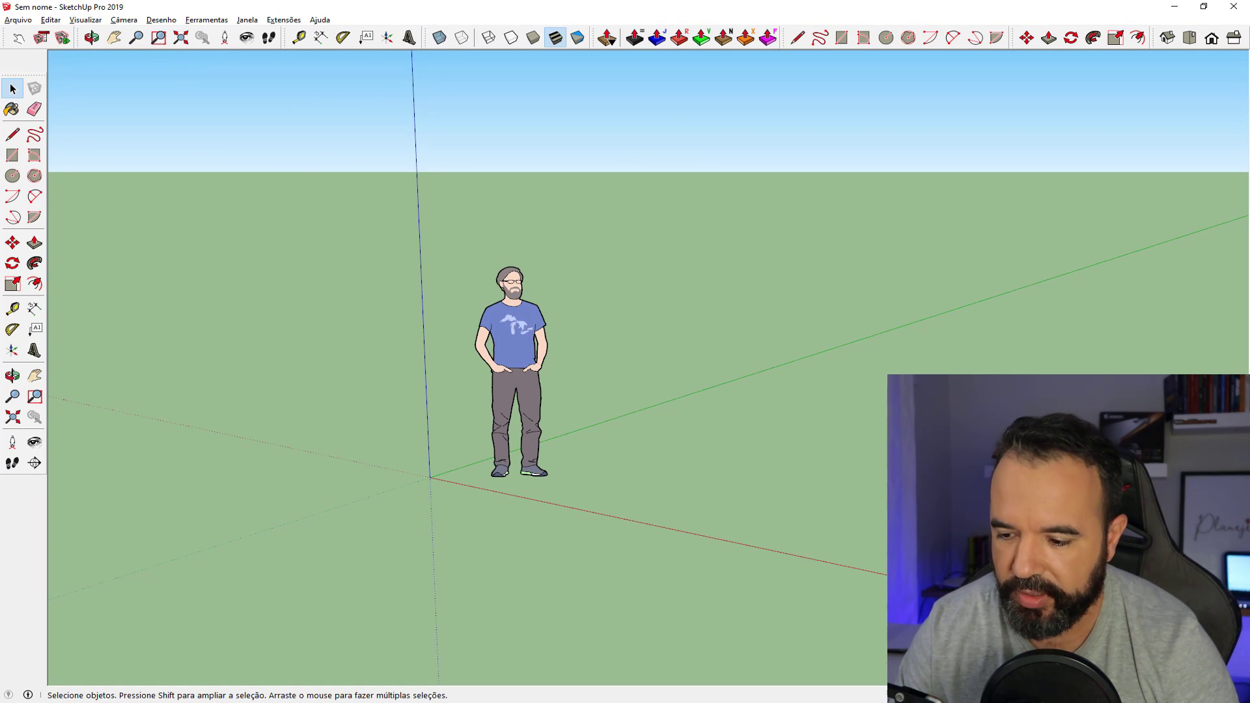
- Delete the default scale figure from the untitled model
click(790, 653)
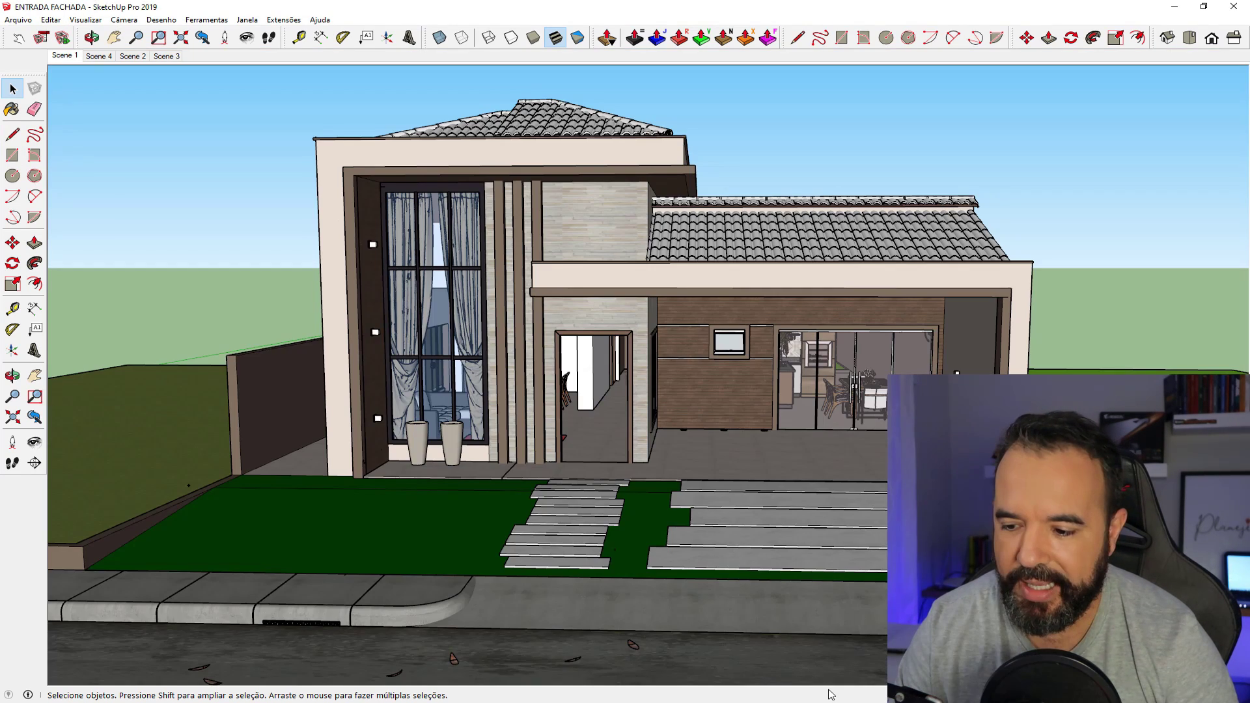
mouse_move(830, 694)
click(865, 659)
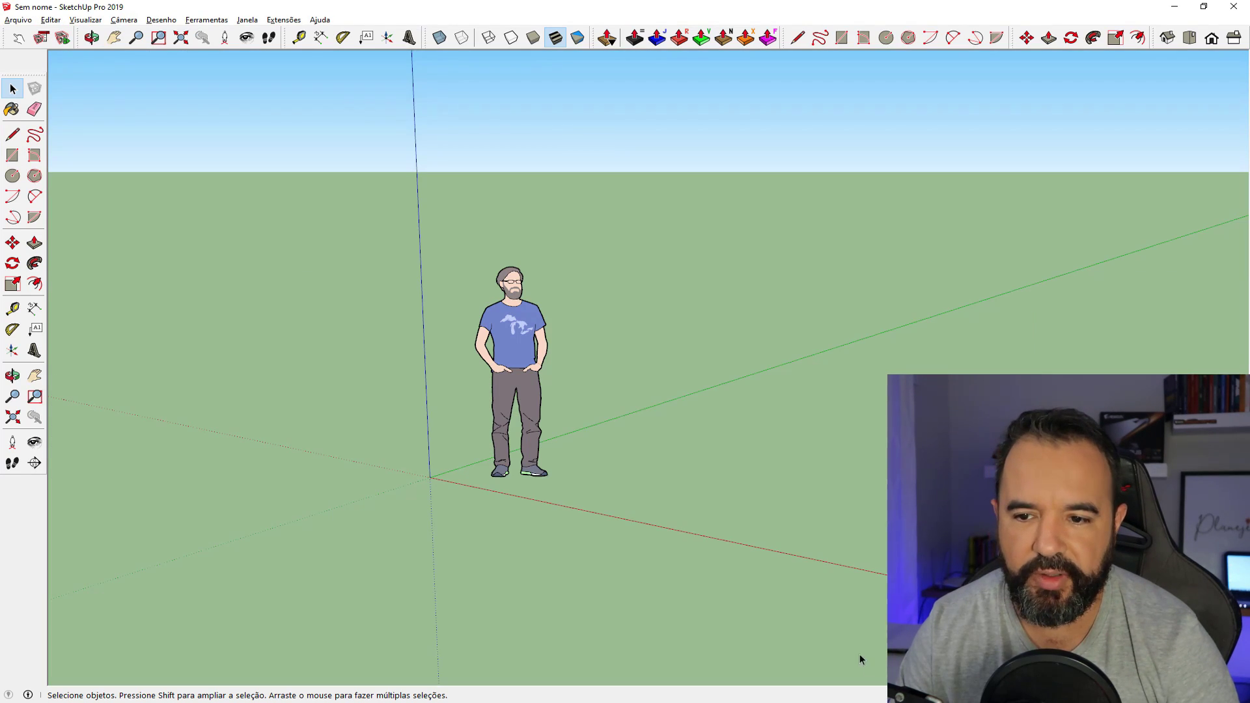
click(518, 373)
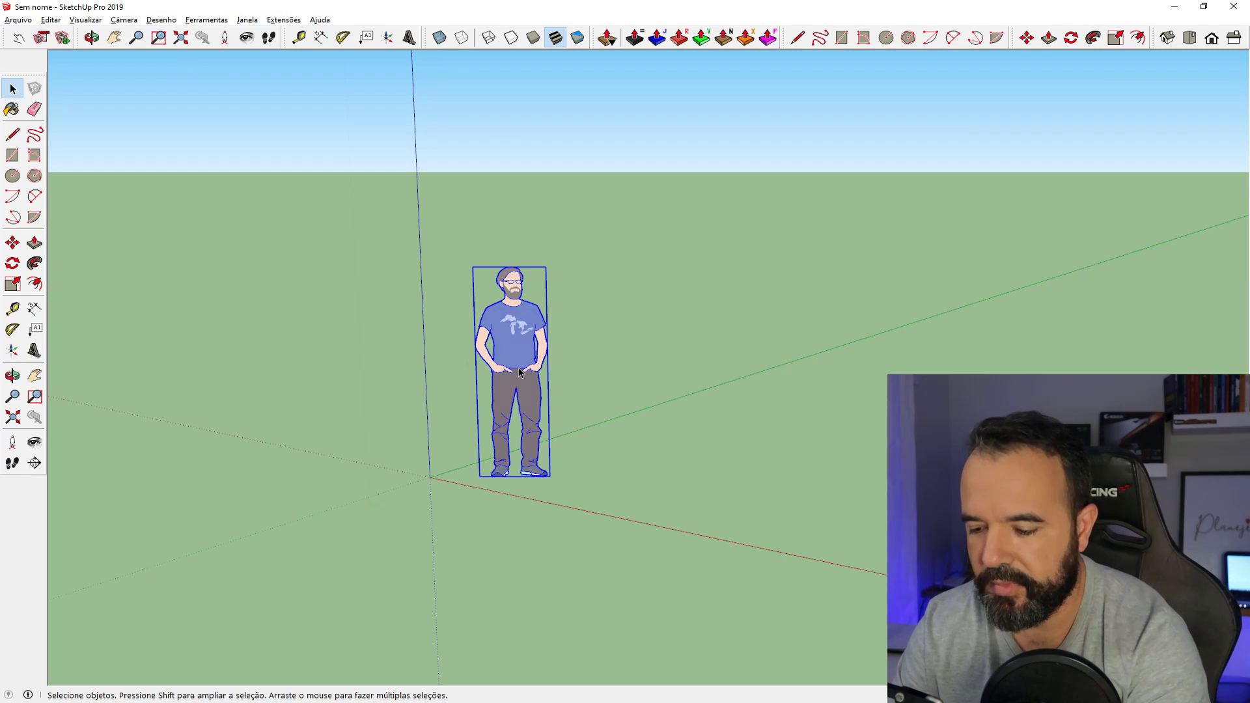
key(Delete)
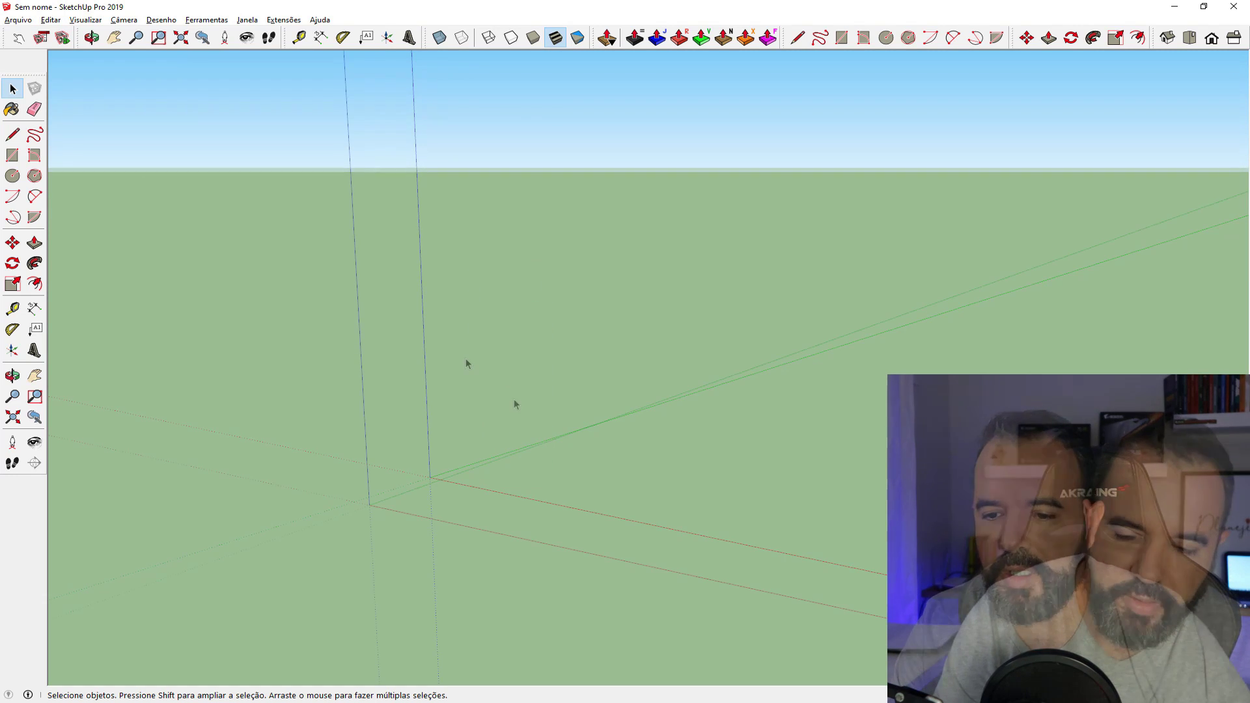
- Paste the cut door and position it beside the axes origin
key(ctrl+v)
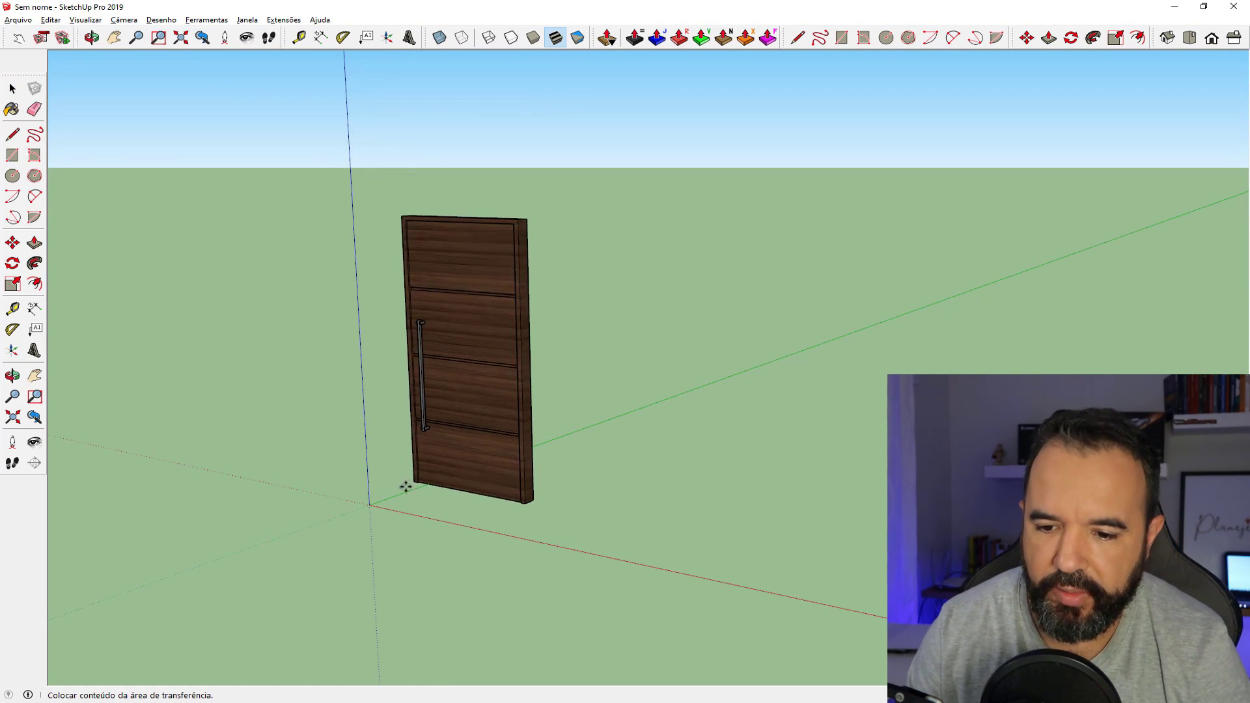
click(273, 492)
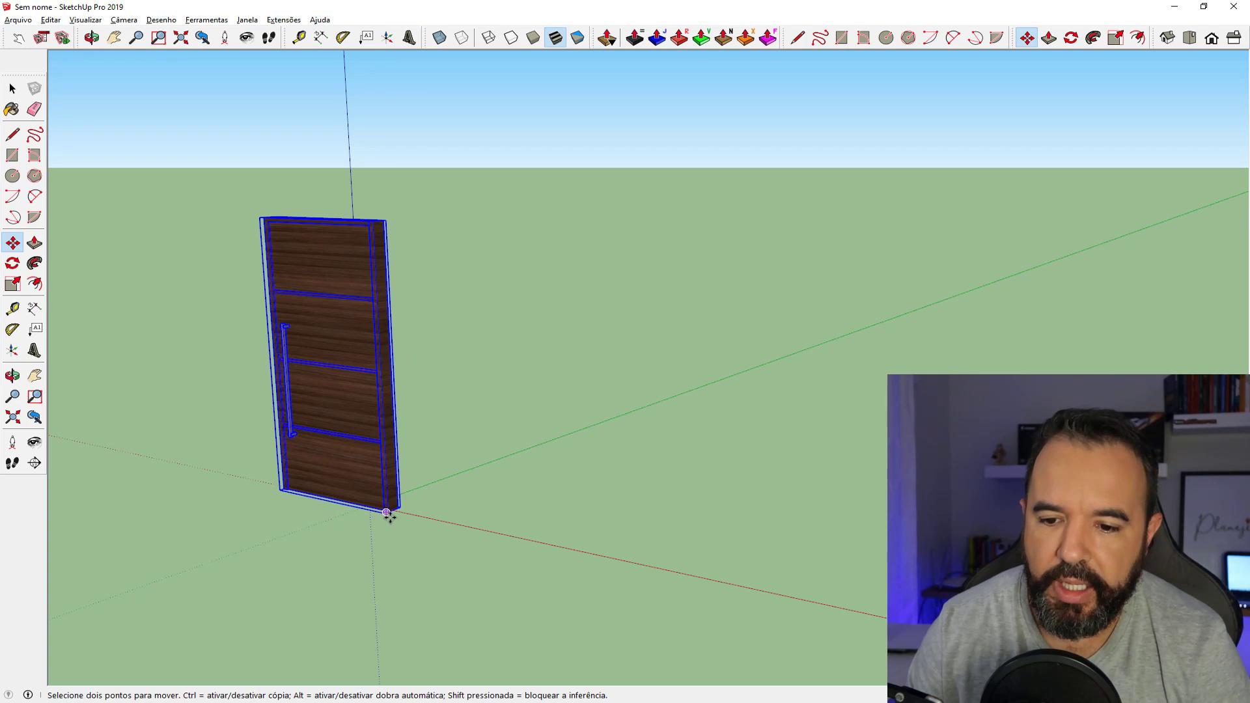
drag(387, 513, 372, 541)
middle_drag(434, 571, 670, 638)
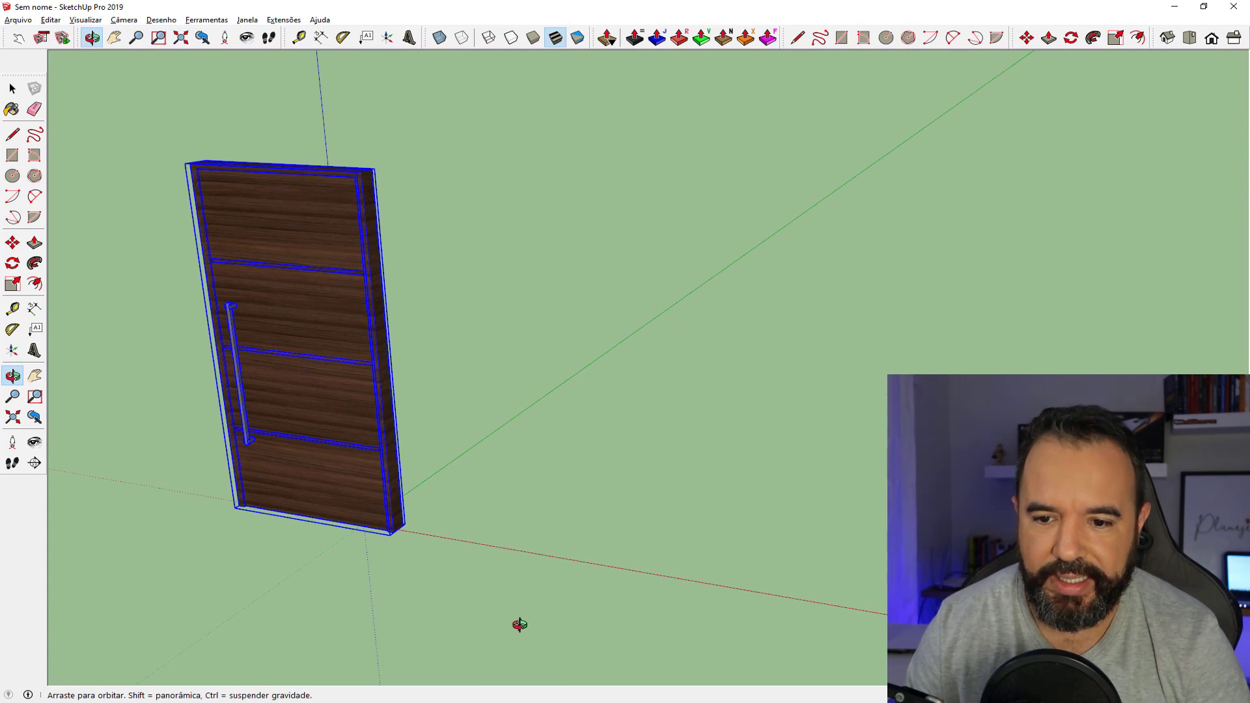
click(405, 525)
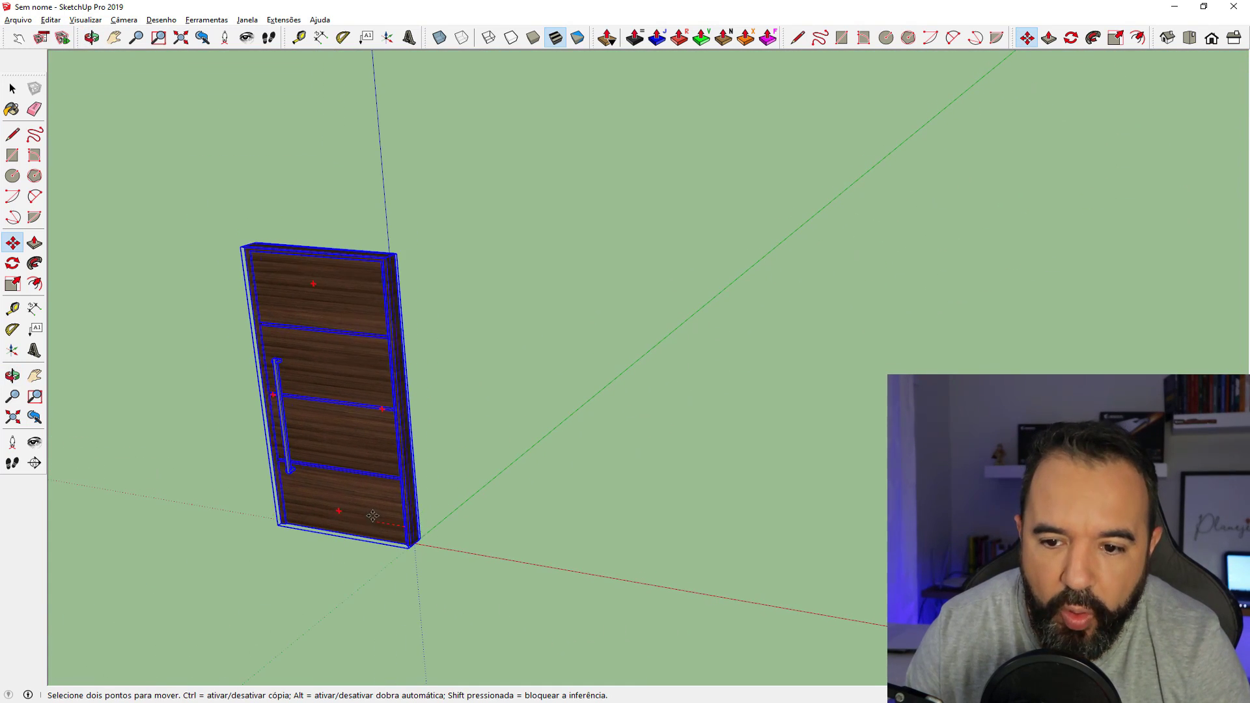
click(336, 518)
scroll(268, 477, up, 1)
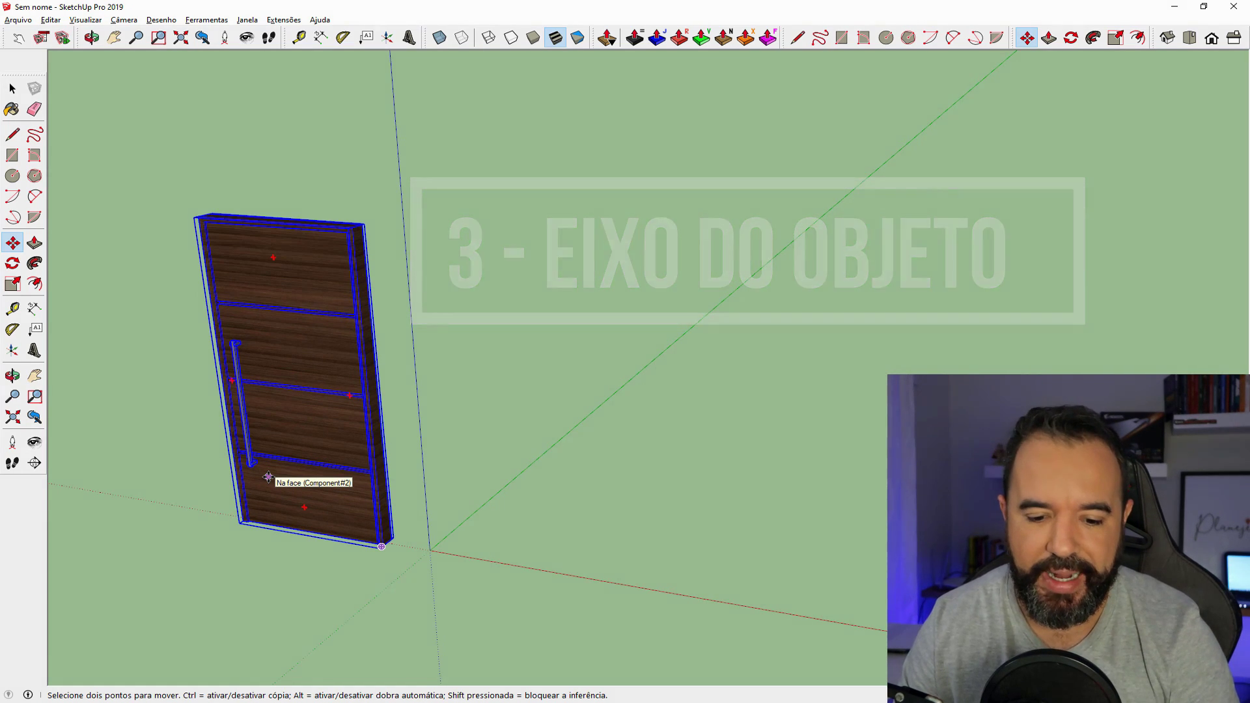
- Zoom in and snap the door's bottom corner exactly onto the axes origin
scroll(312, 490, up, 2)
scroll(319, 491, up, 2)
scroll(482, 570, up, 2)
scroll(455, 560, up, 2)
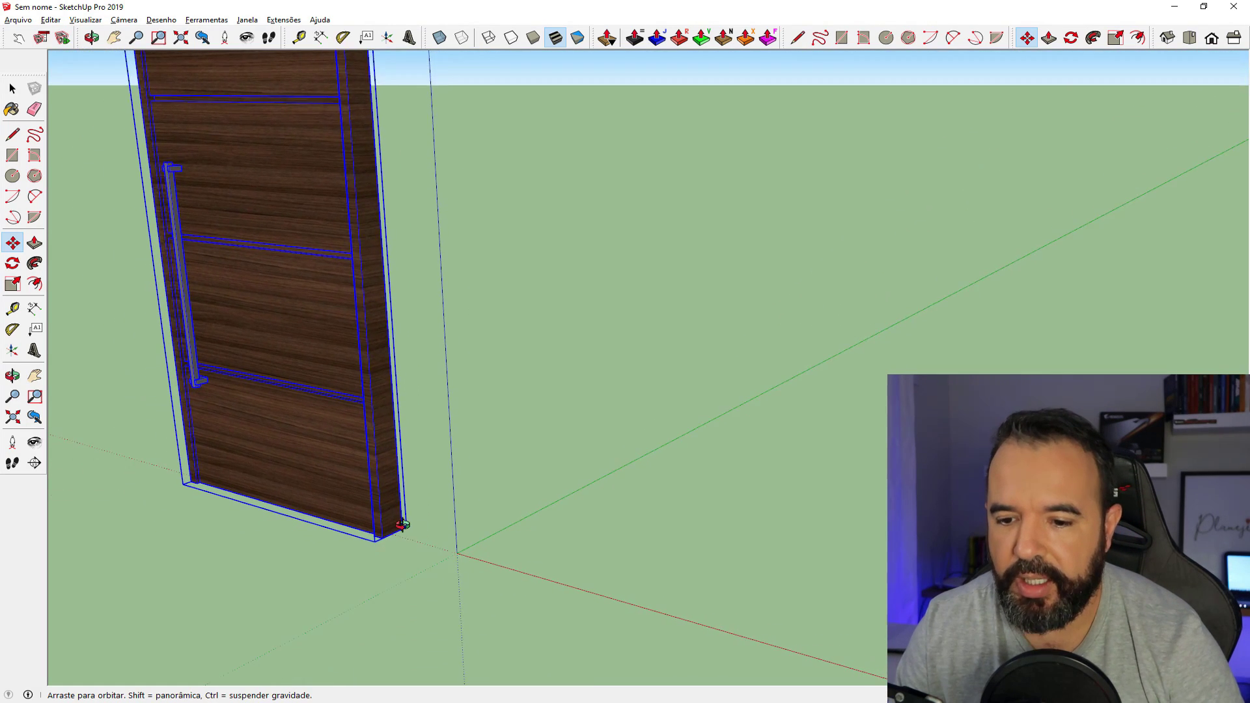
scroll(446, 566, up, 1)
scroll(423, 544, up, 2)
scroll(472, 555, up, 2)
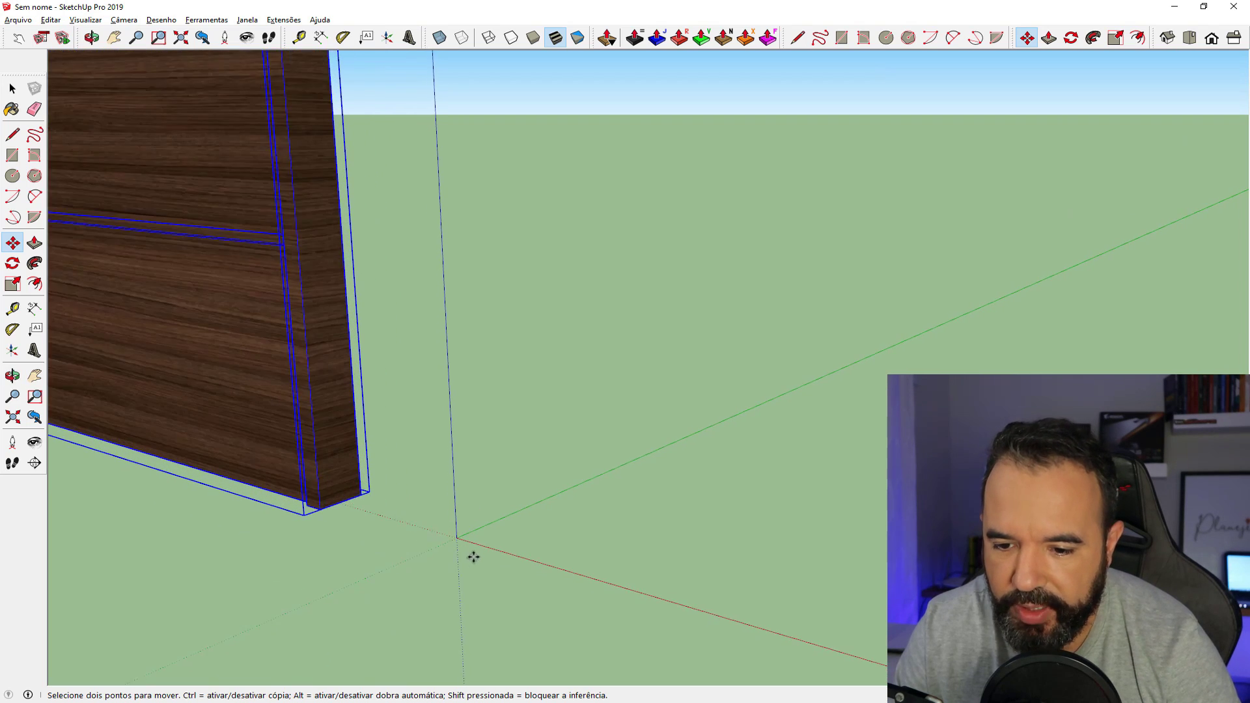
scroll(443, 540, up, 2)
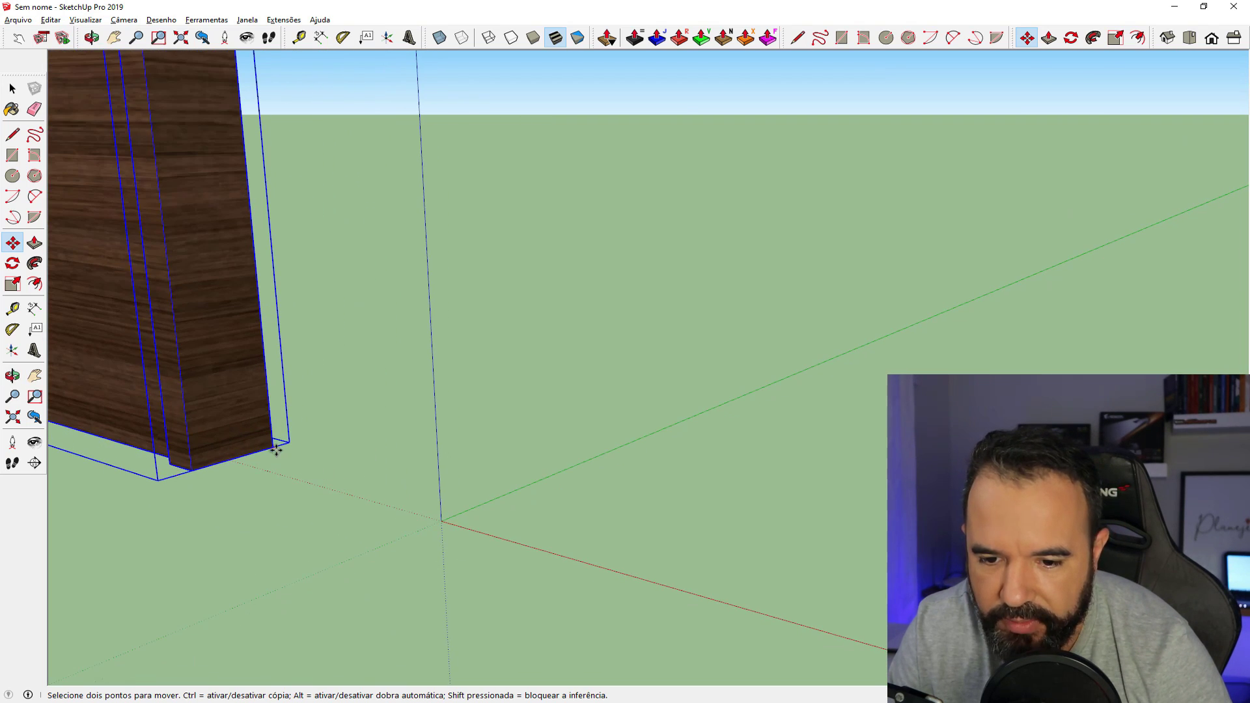
drag(276, 450, 442, 523)
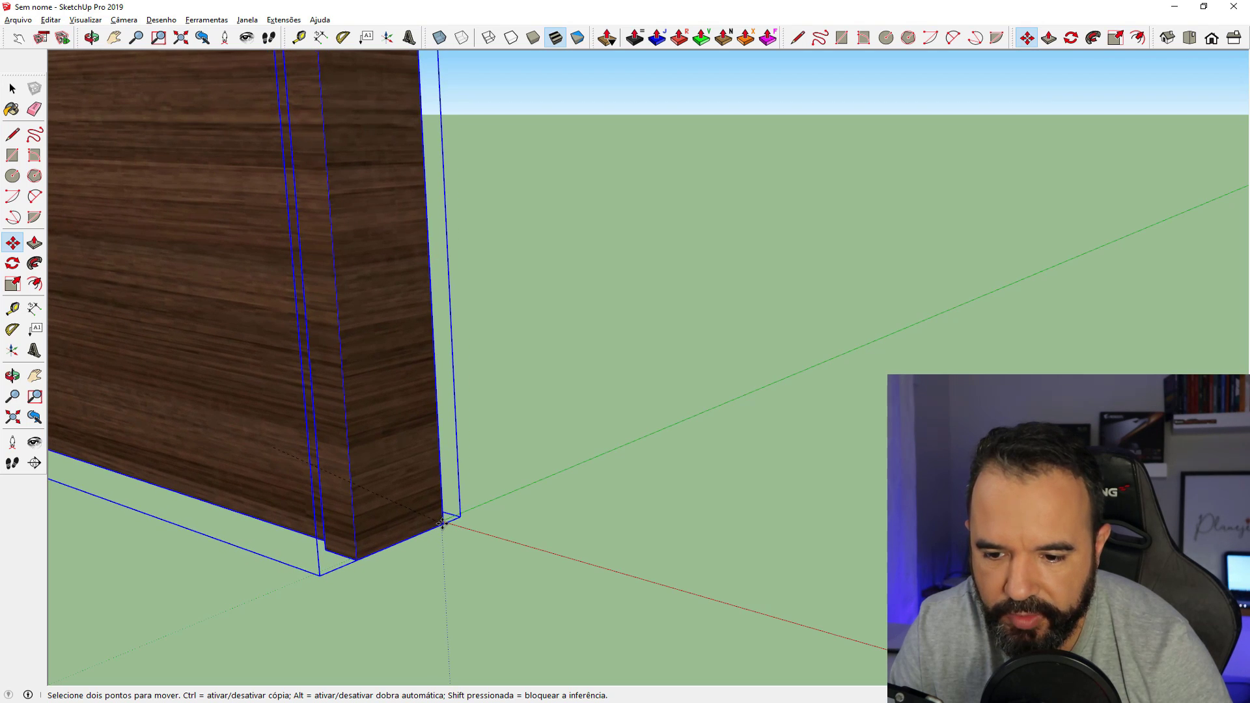
middle_drag(441, 523, 506, 514)
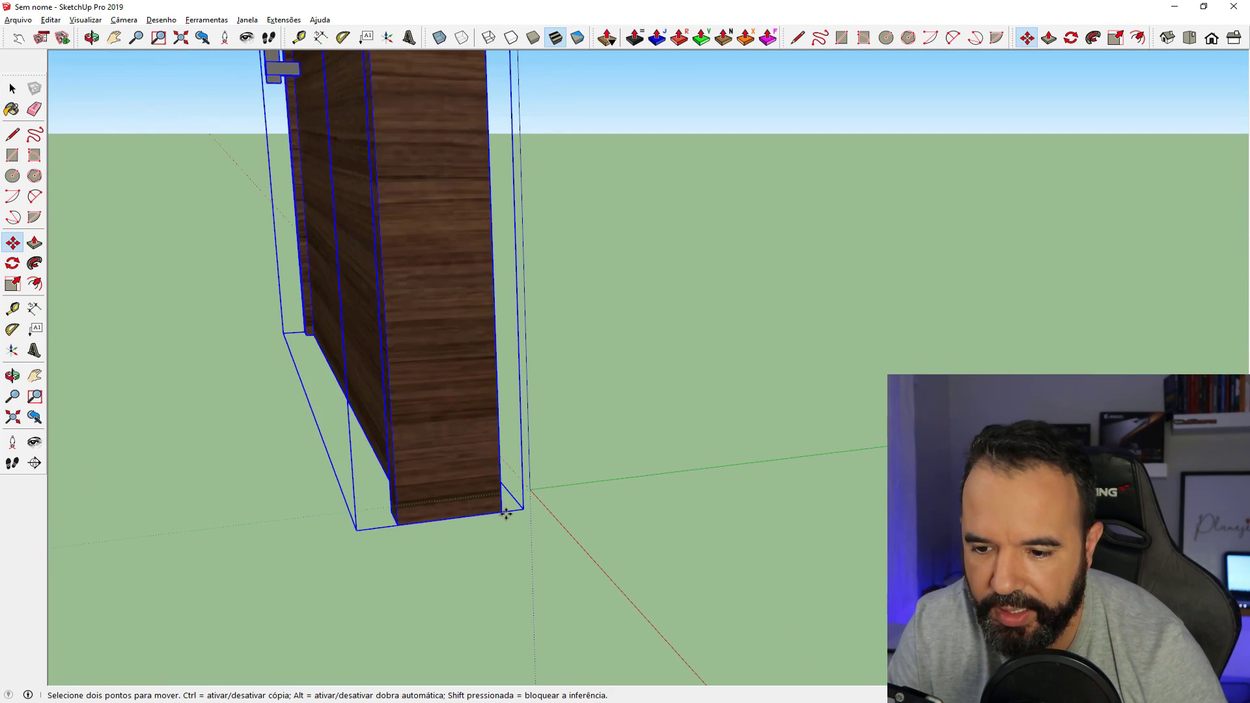
drag(506, 514, 529, 488)
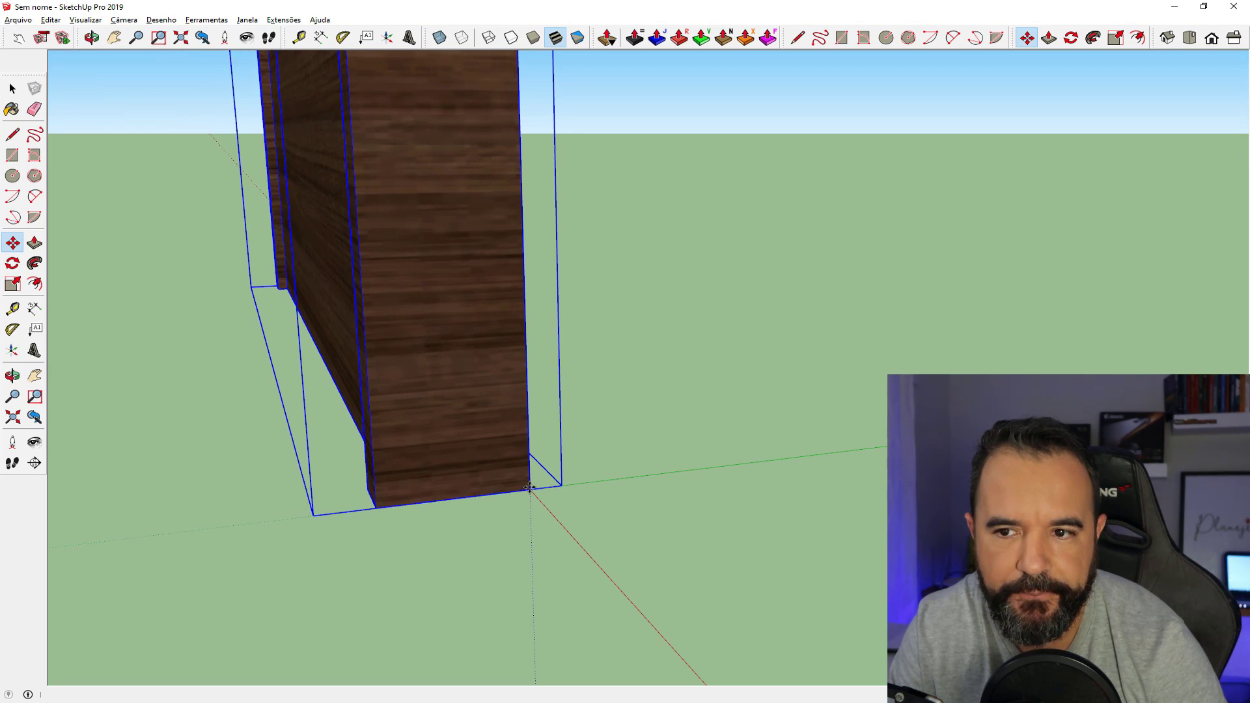
- Zoom and orbit around the door to check its placement at the origin
scroll(529, 488, down, 1)
scroll(529, 488, up, 1)
scroll(529, 489, up, 3)
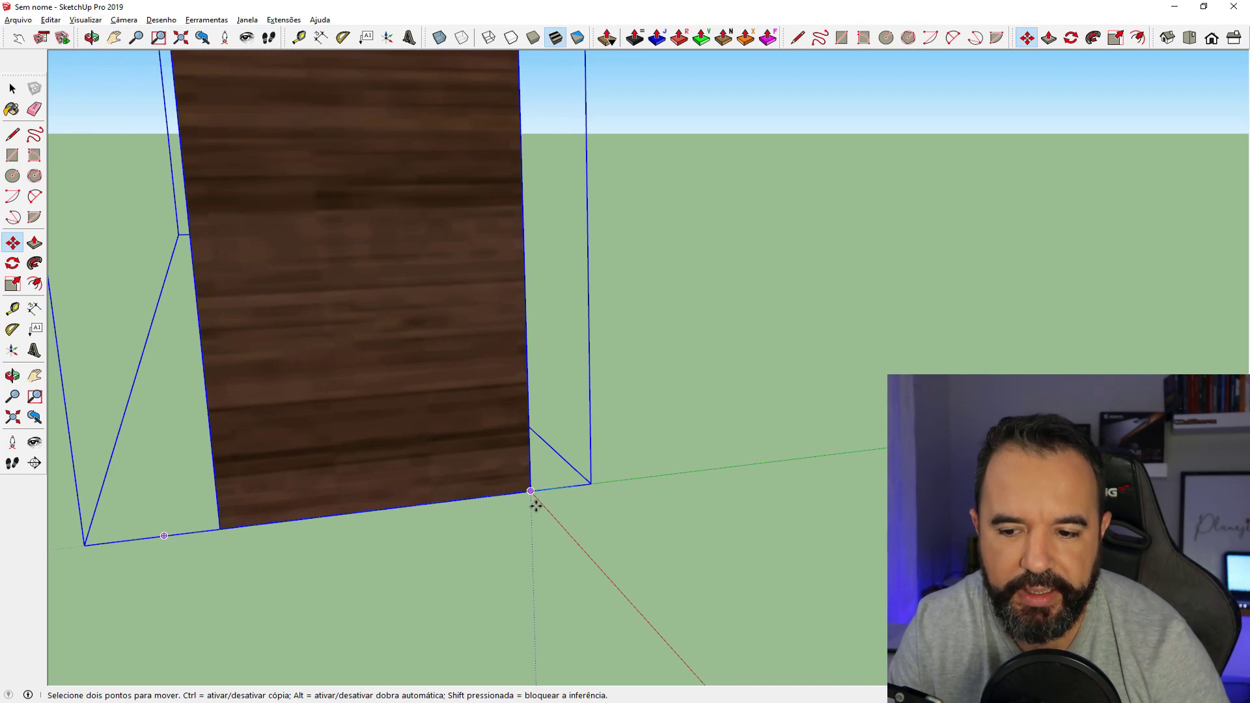
scroll(549, 528, down, 2)
scroll(550, 528, down, 2)
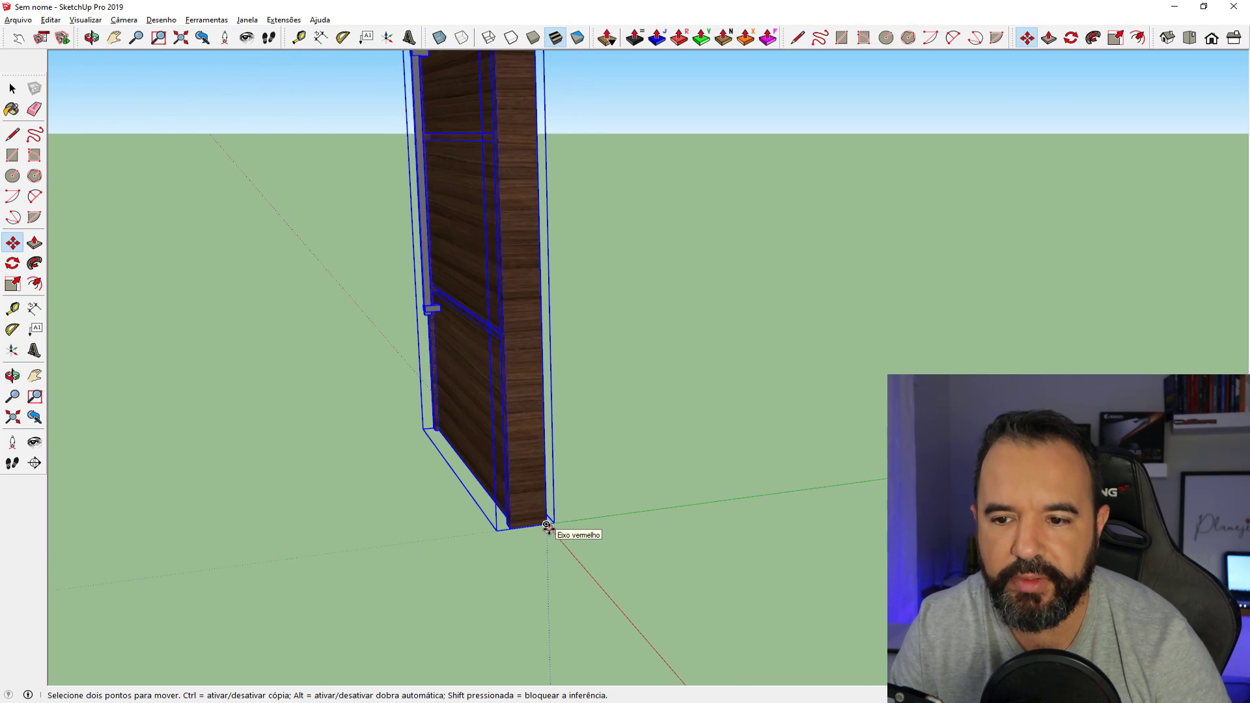
scroll(554, 530, down, 2)
mouse_move(558, 530)
middle_down()
mouse_move(685, 588)
mouse_move(502, 475)
middle_up()
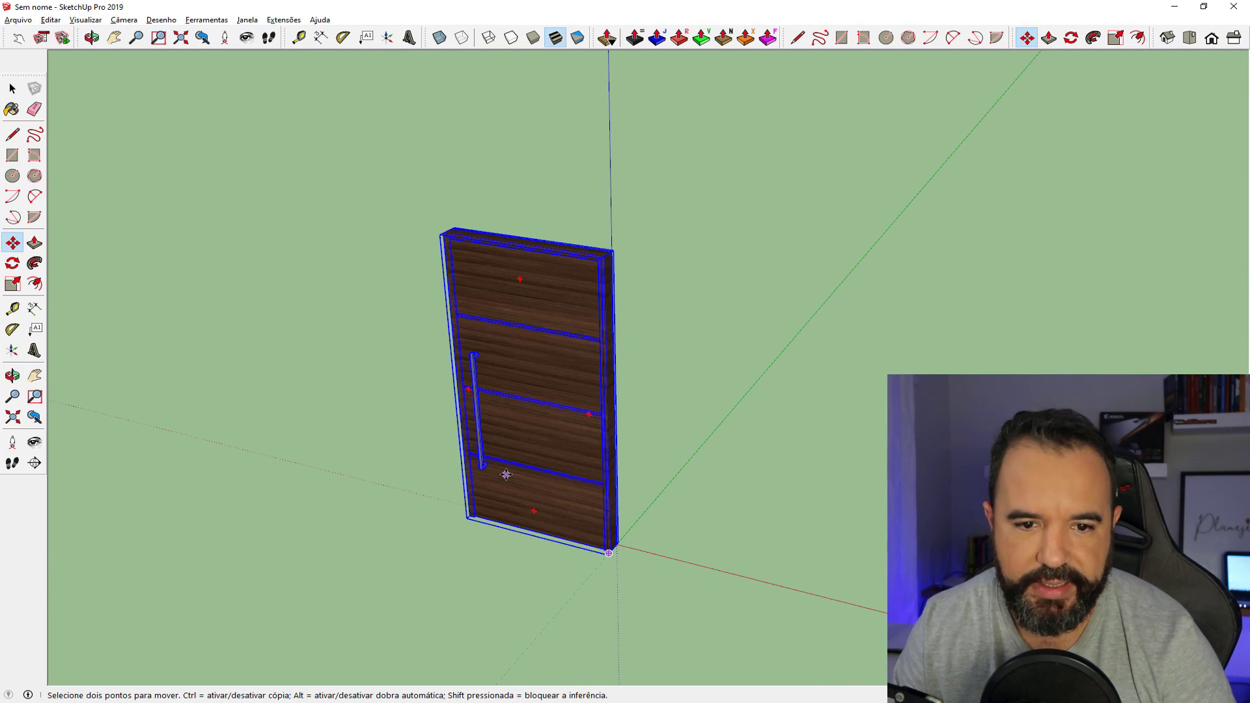
click(16, 263)
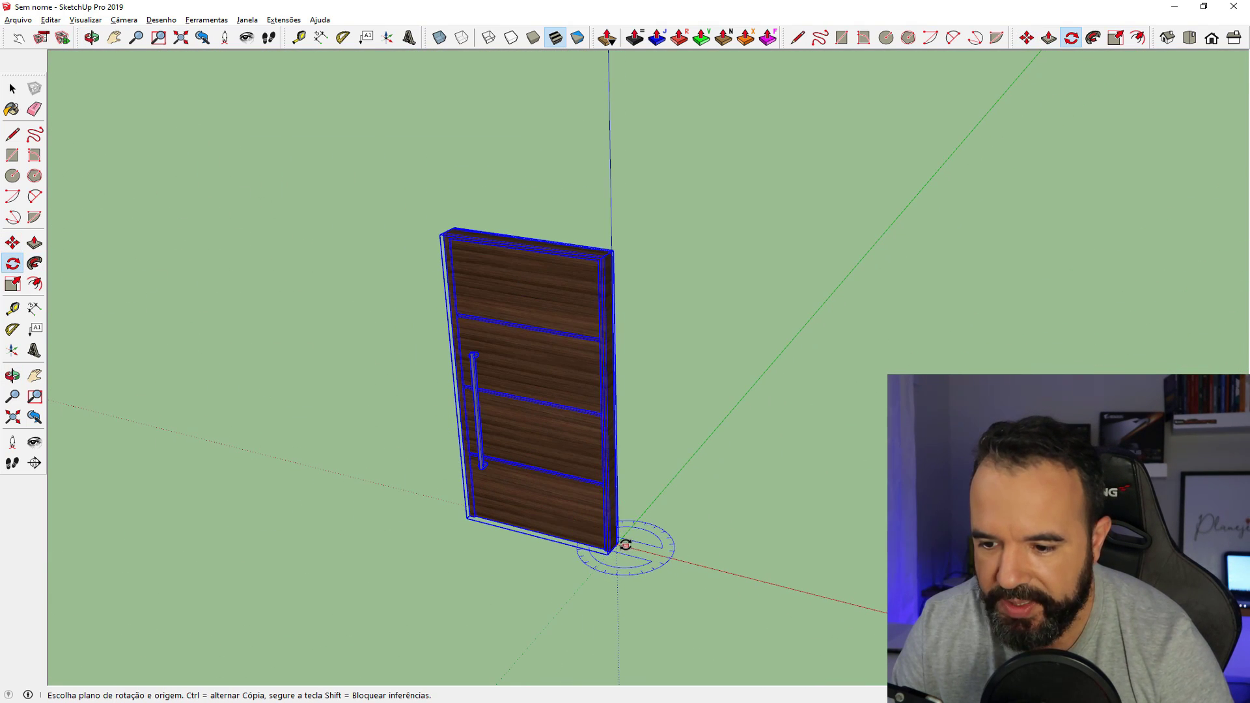
click(616, 544)
click(739, 401)
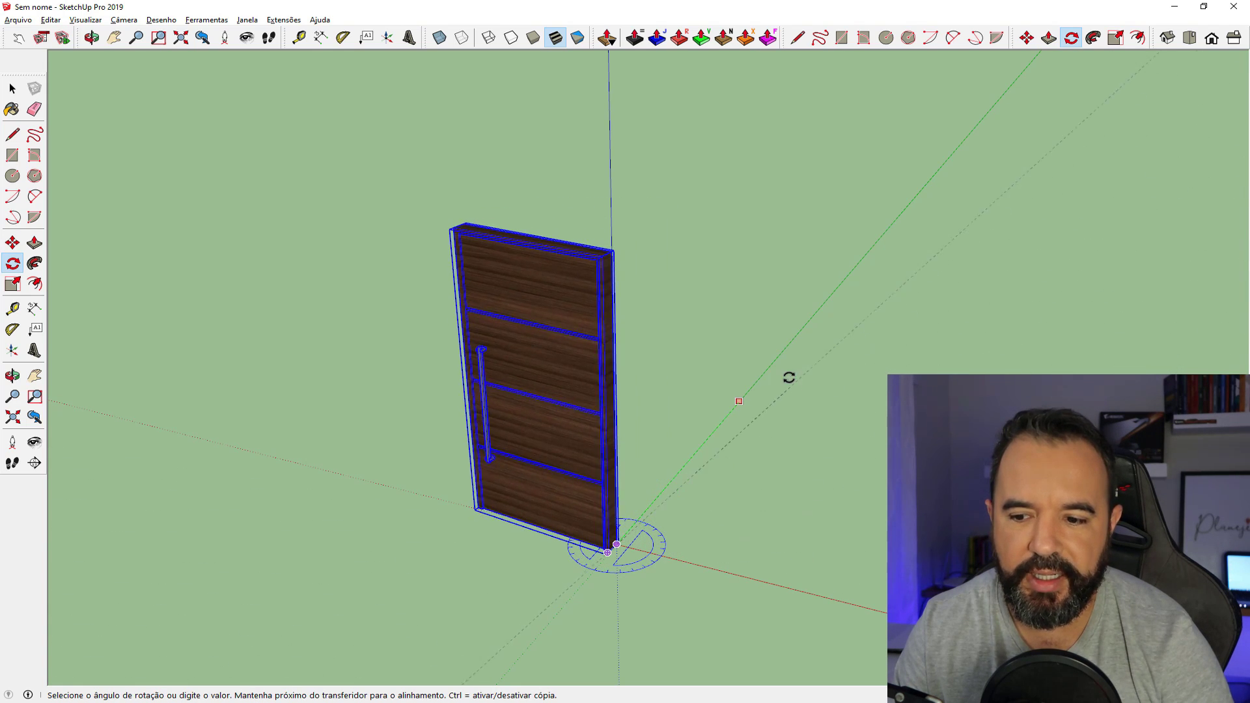
click(793, 405)
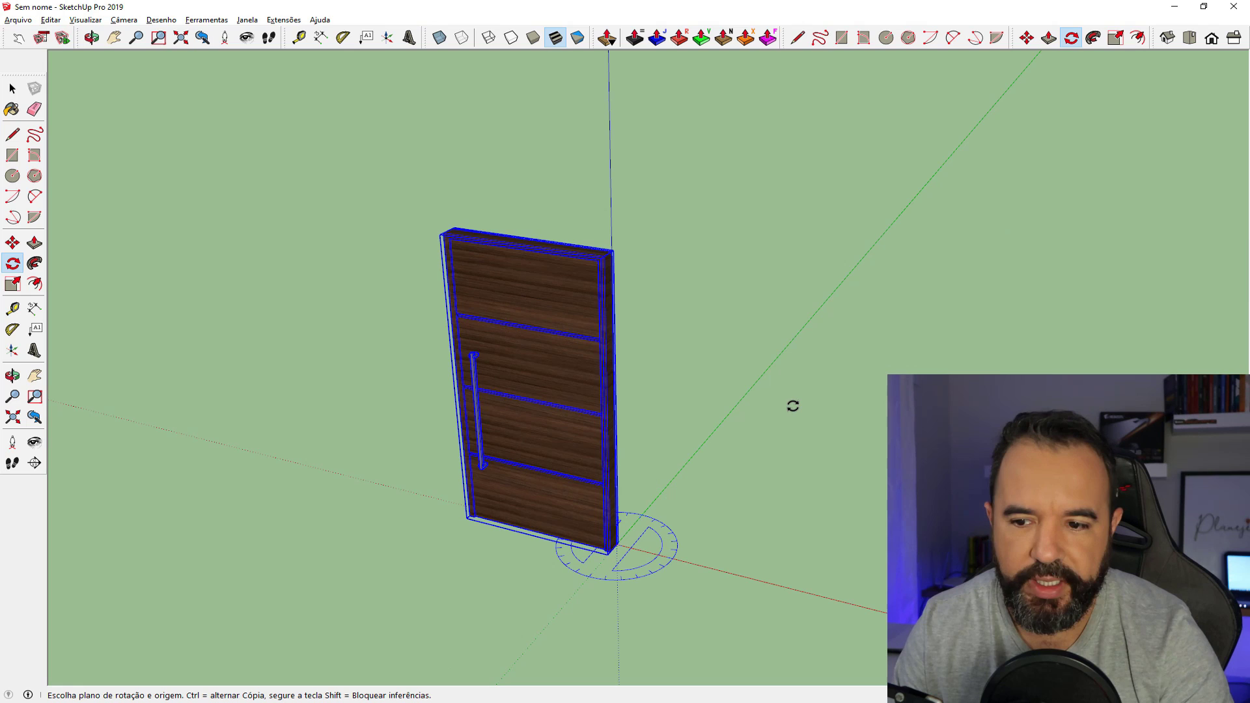
key(space)
click(710, 497)
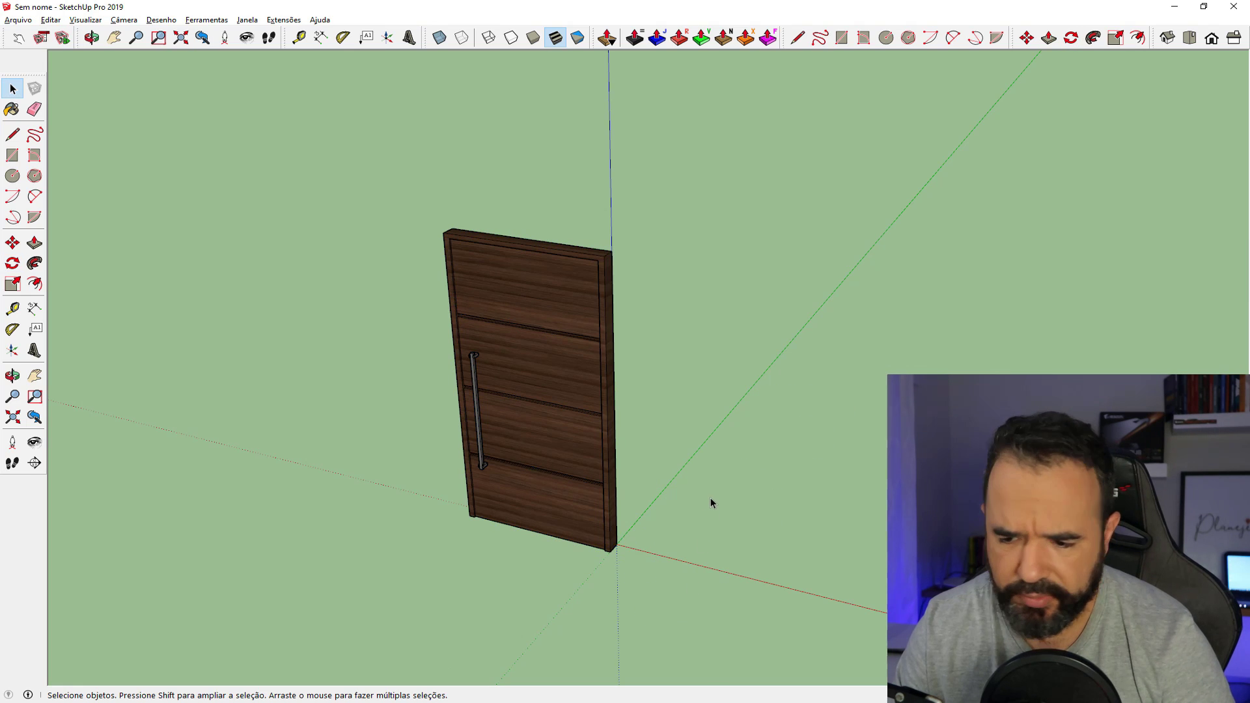
click(537, 461)
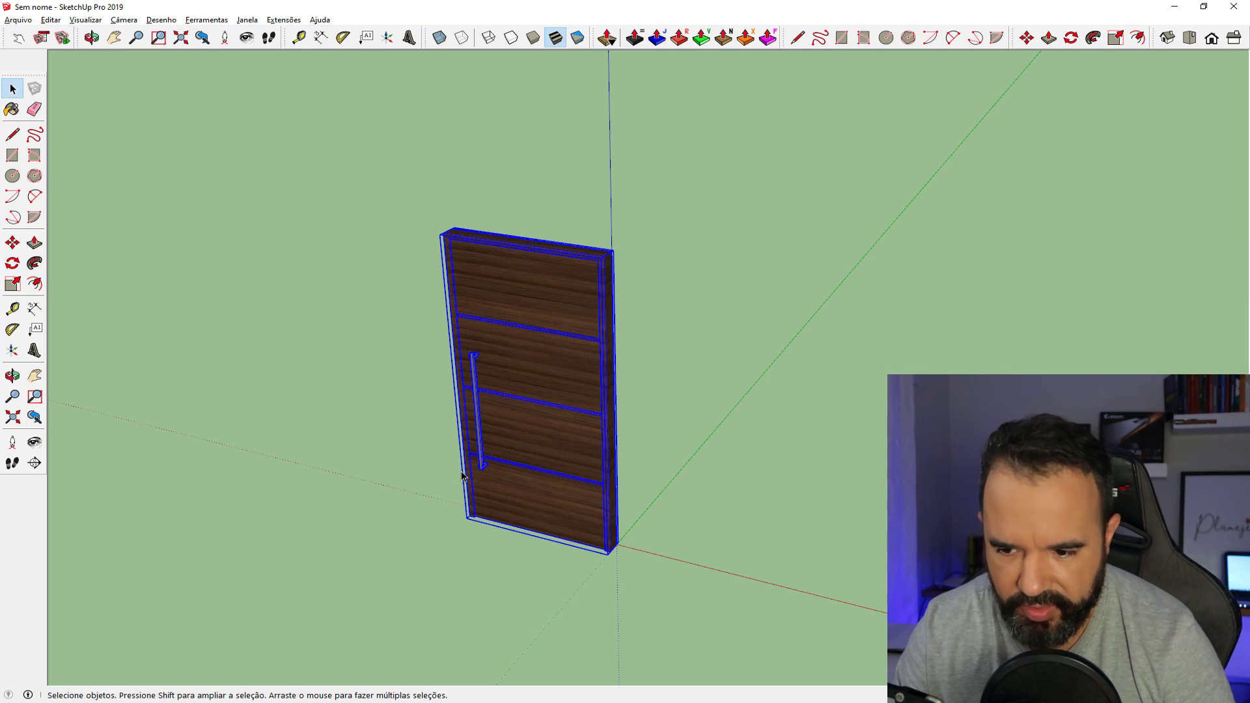
mouse_move(704, 553)
middle_down()
mouse_move(550, 572)
mouse_move(533, 548)
middle_up()
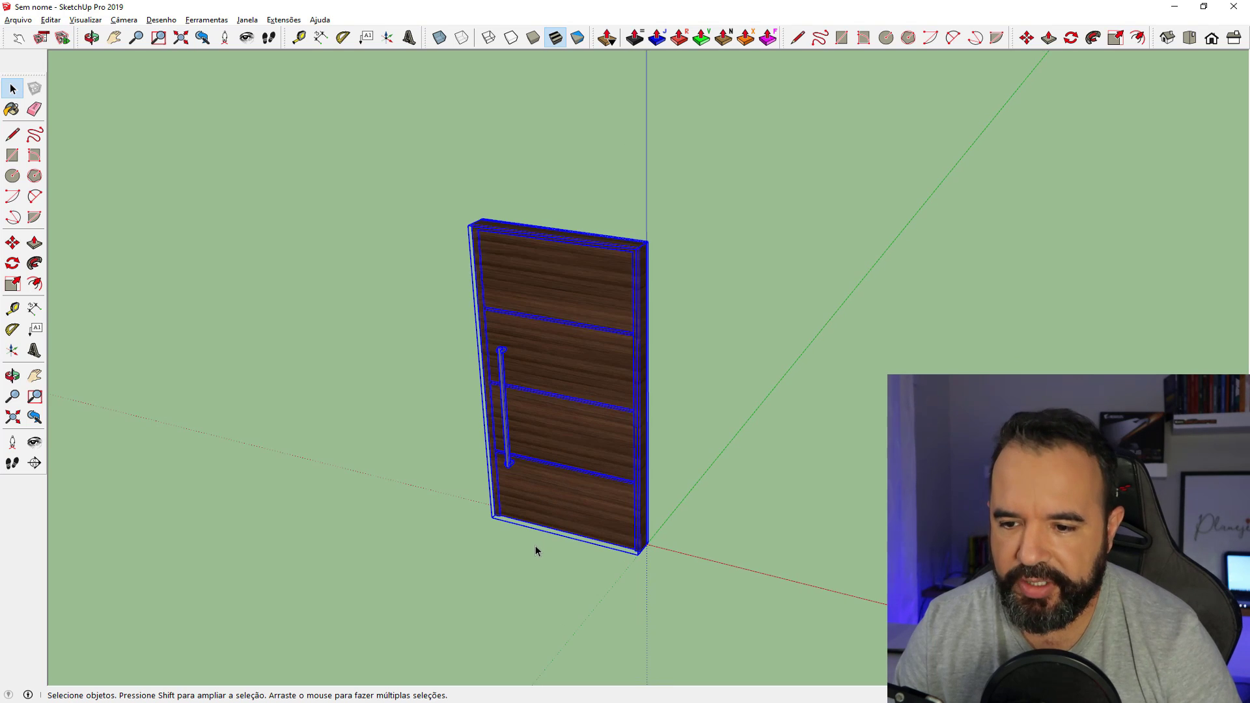
scroll(736, 436, up, 1)
click(737, 436)
click(607, 422)
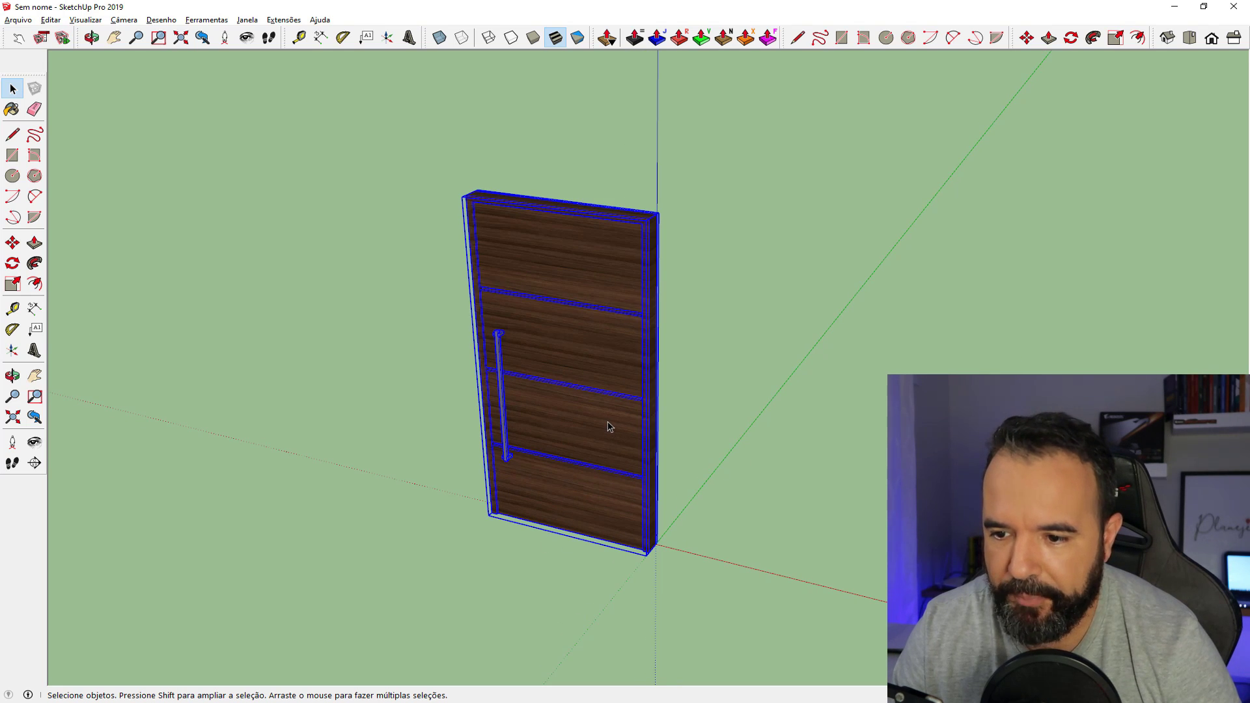
click(392, 370)
middle_drag(391, 369, 396, 310)
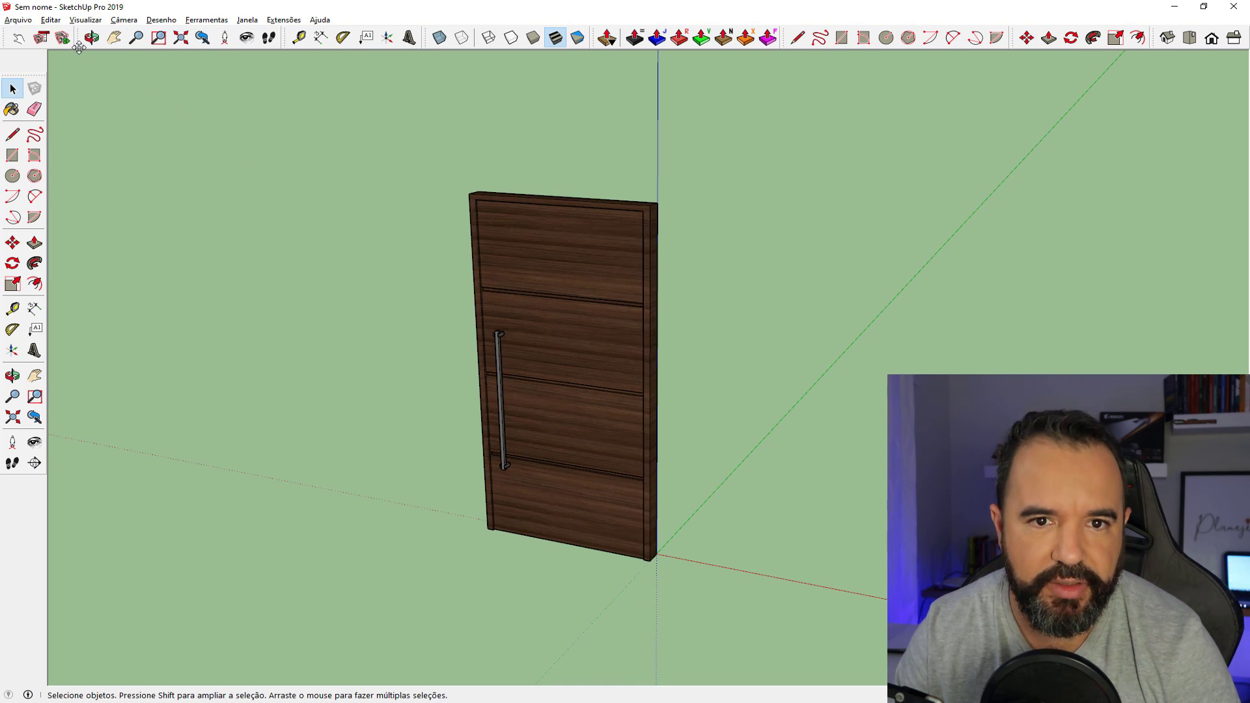
- Save the lone door model as 'porta' in SketchUp Versão 2016 format
click(18, 20)
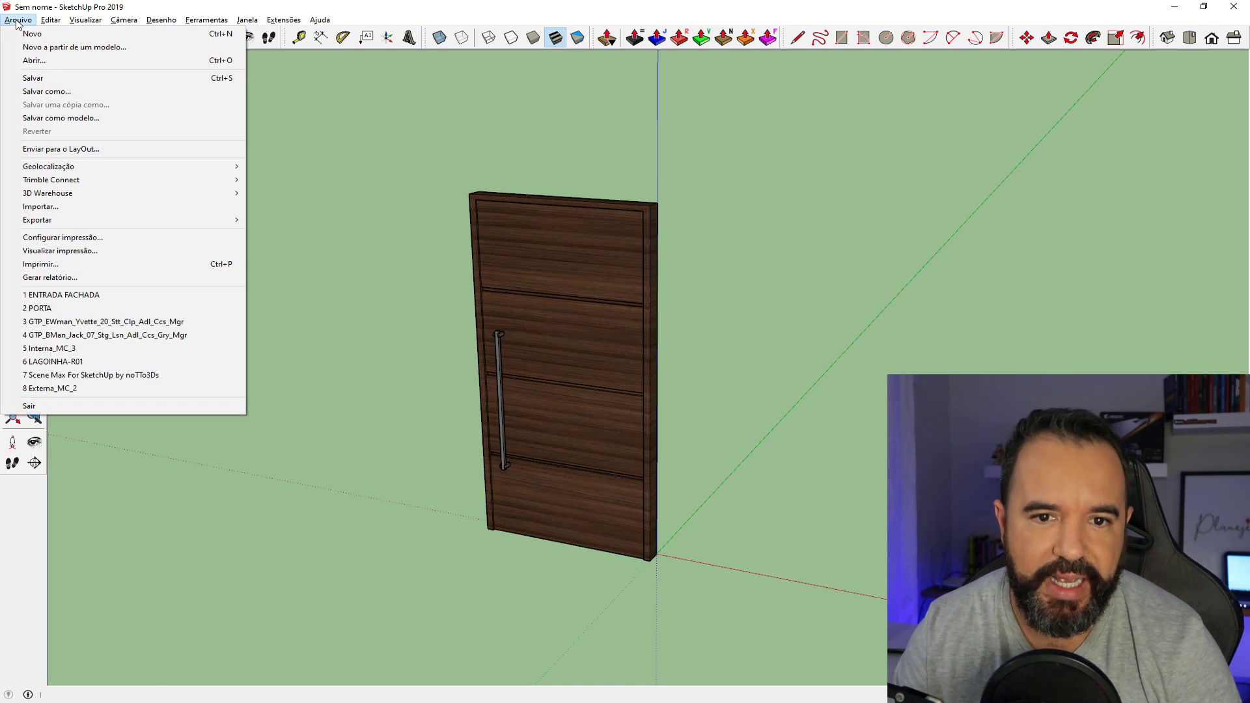
click(53, 92)
click(464, 514)
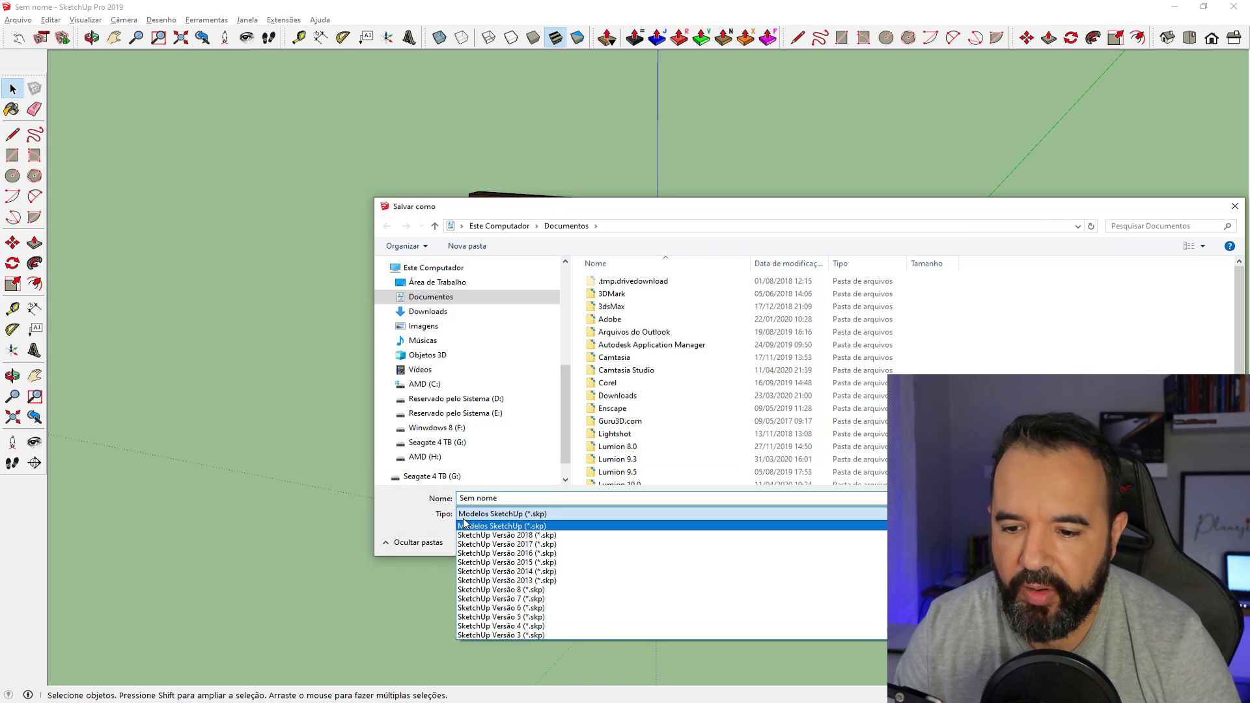
click(533, 552)
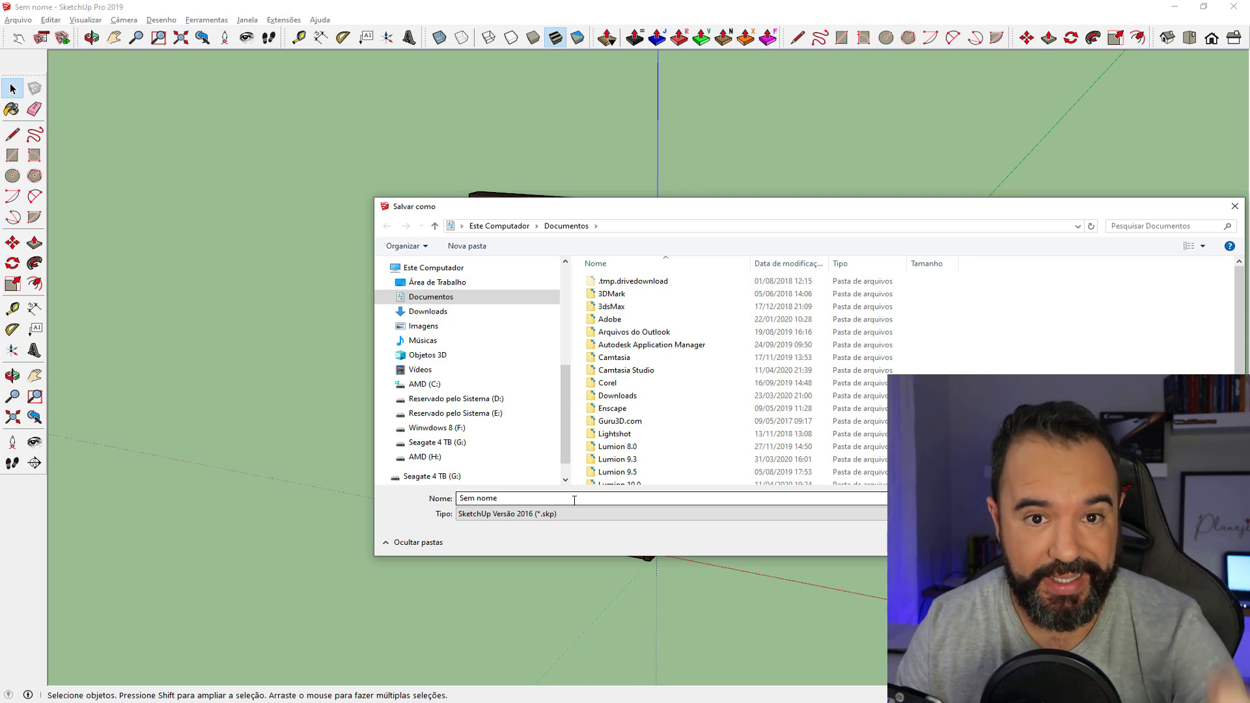
click(558, 514)
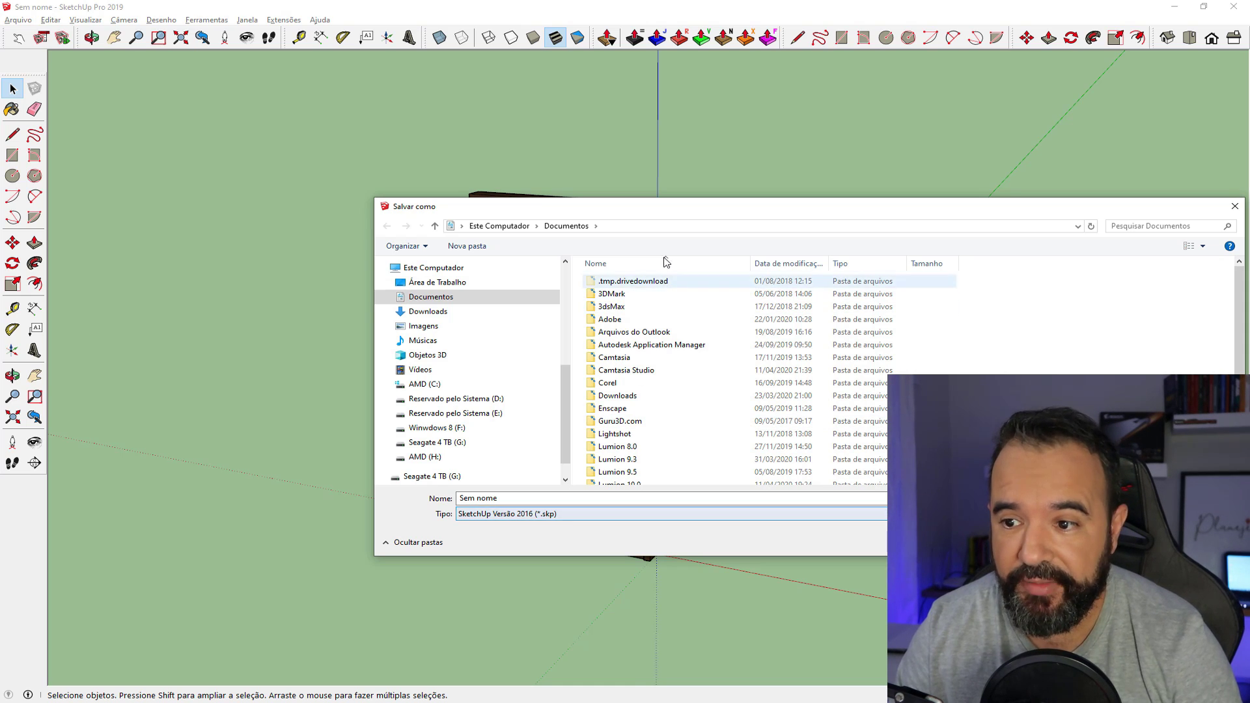
drag(664, 207, 536, 219)
click(380, 509)
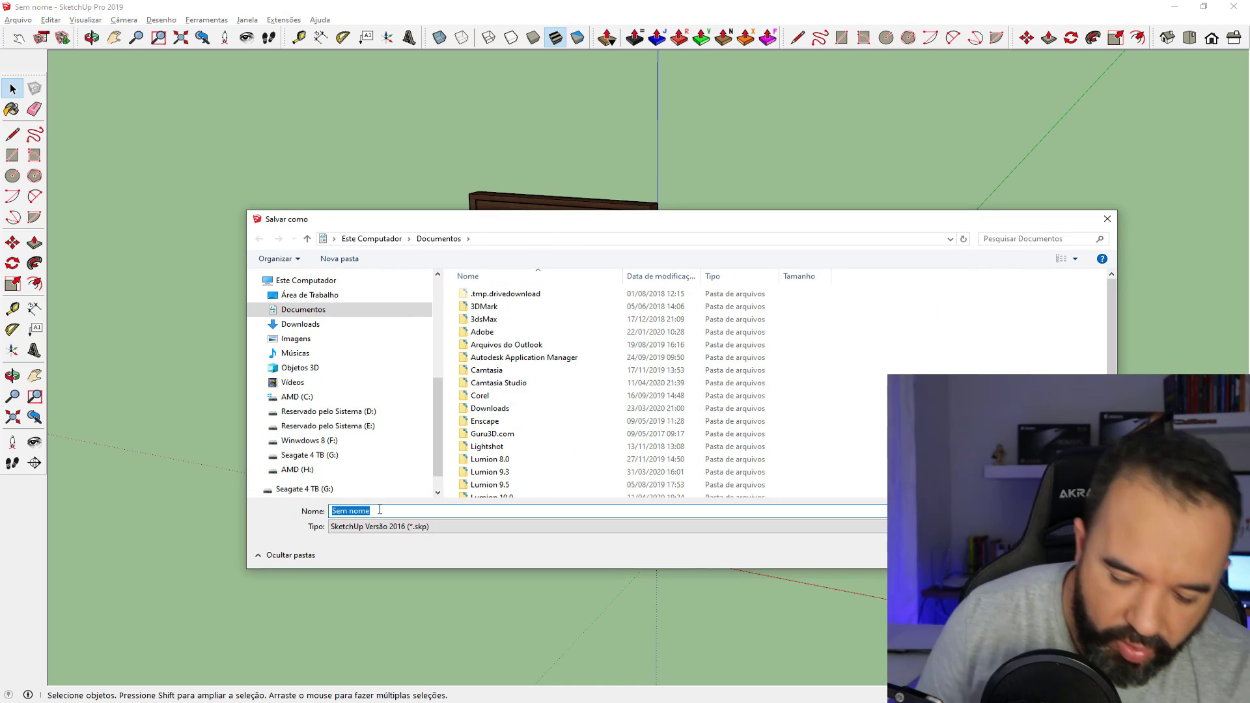
text(por)
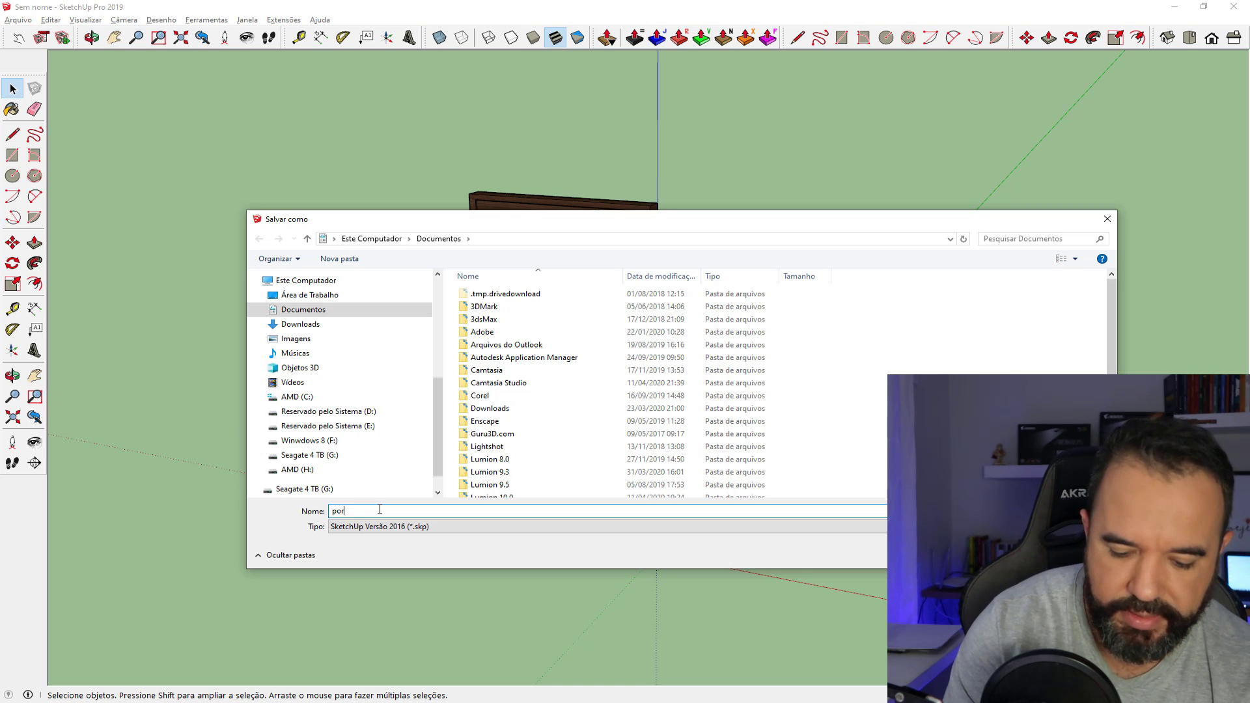
text(ta)
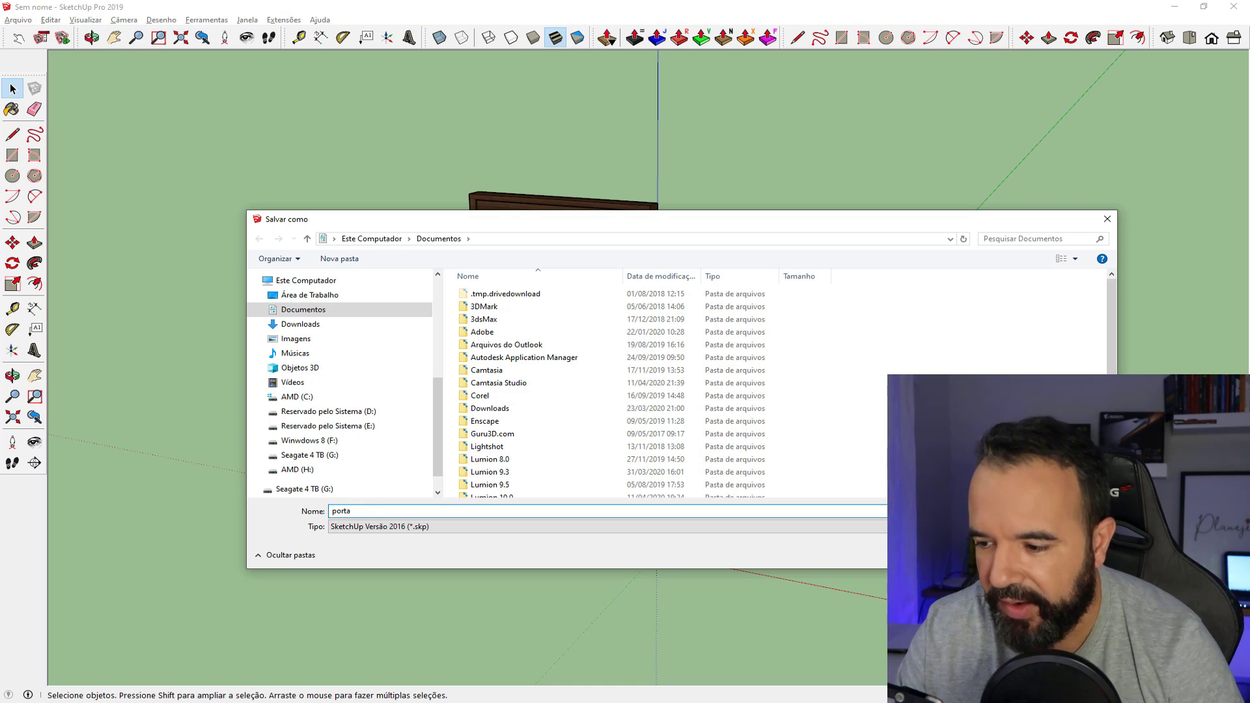
click(1106, 219)
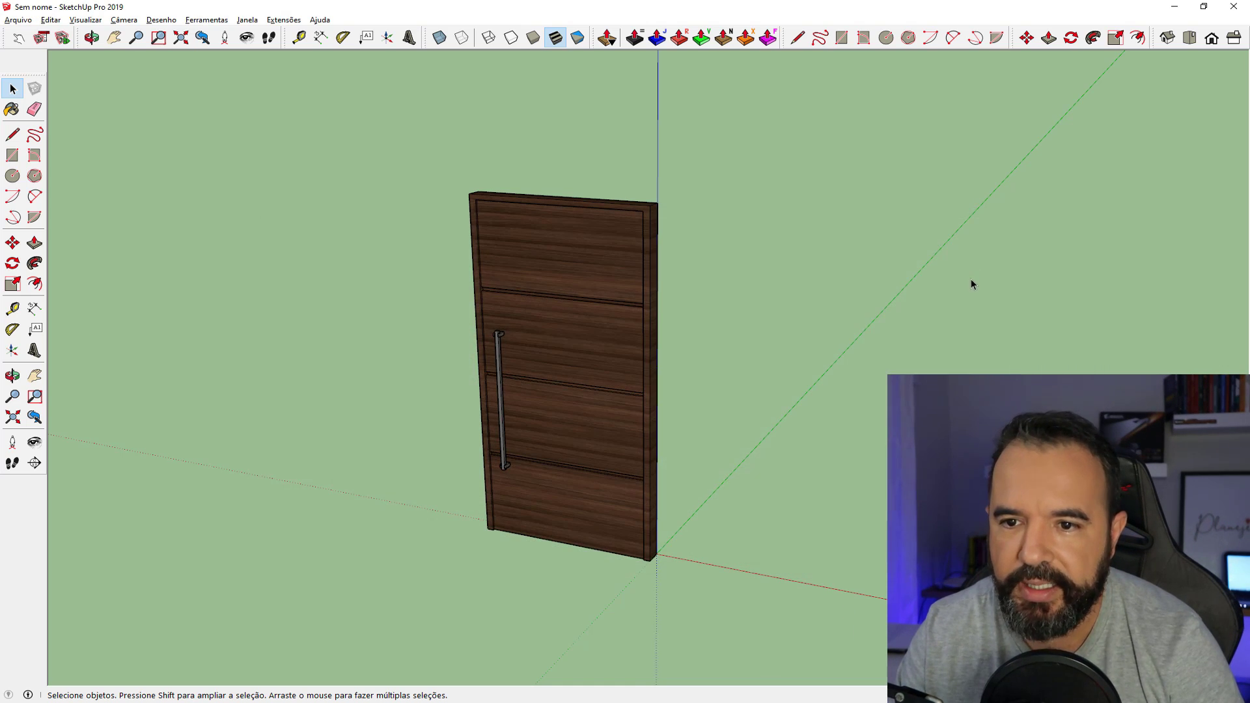
key(alt+Tab)
- Save the ENTRADA FACHADA model under the name 'casa' as SketchUp Versão 2016
click(503, 283)
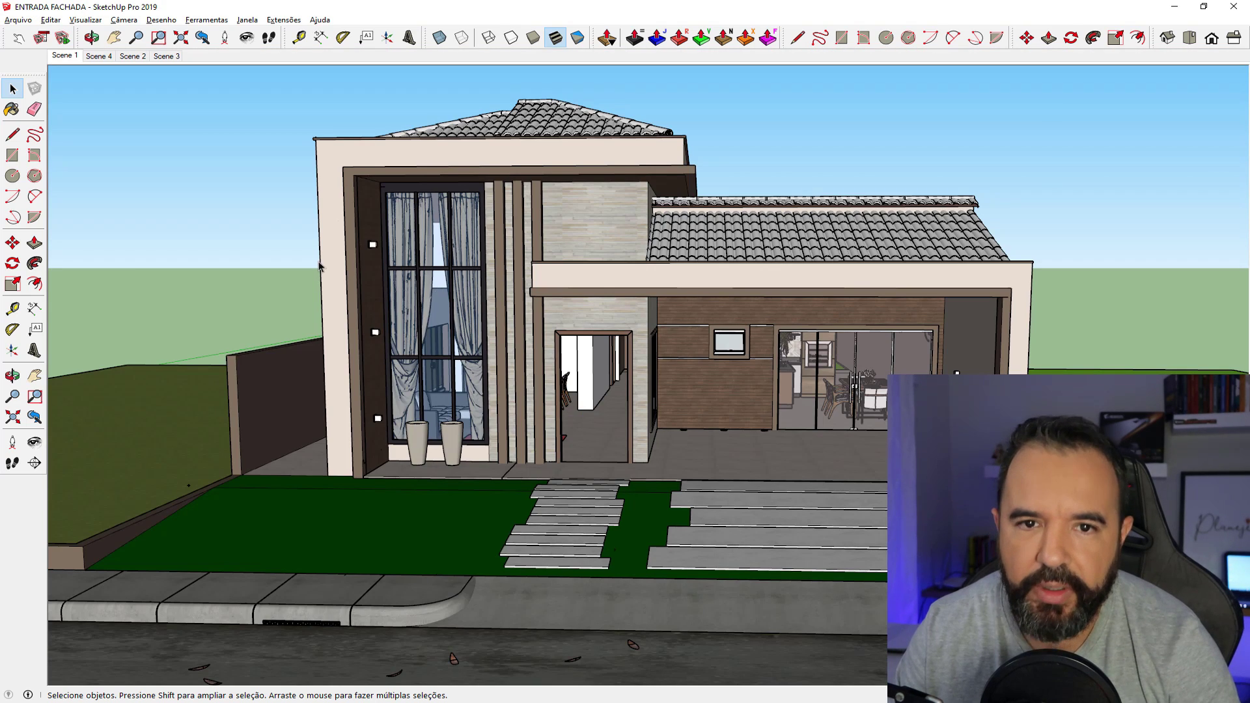
click(4, 19)
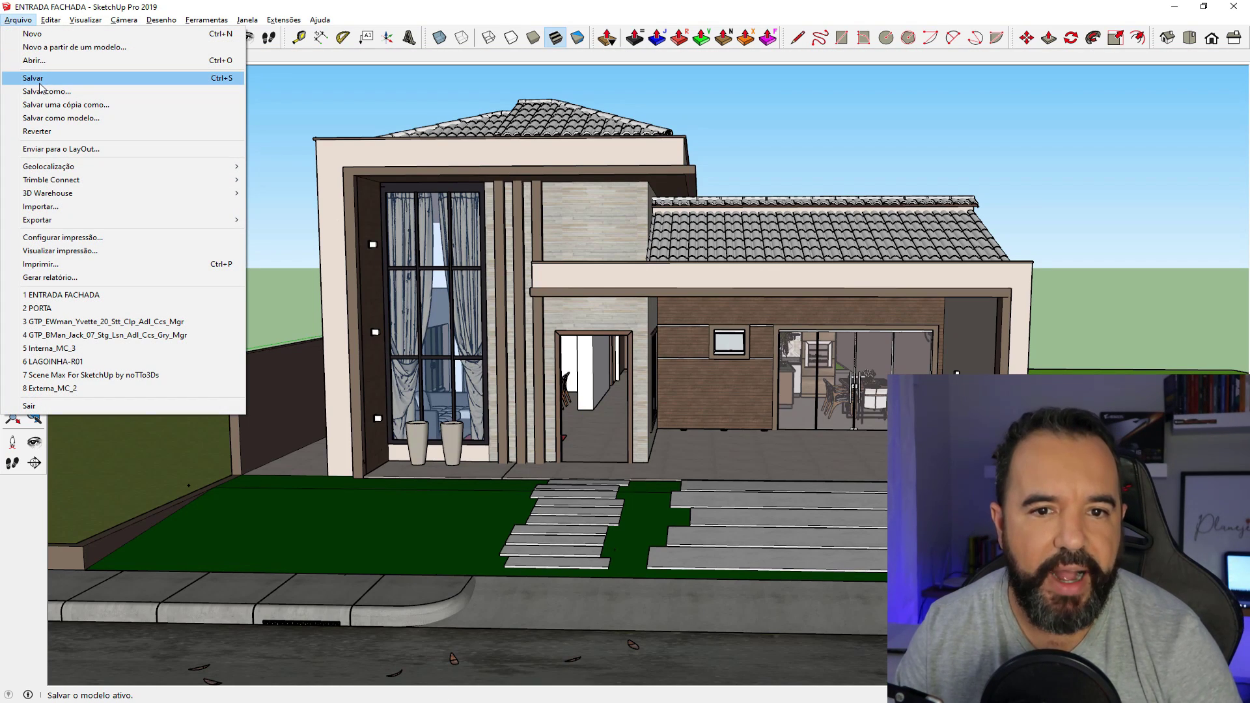
click(69, 93)
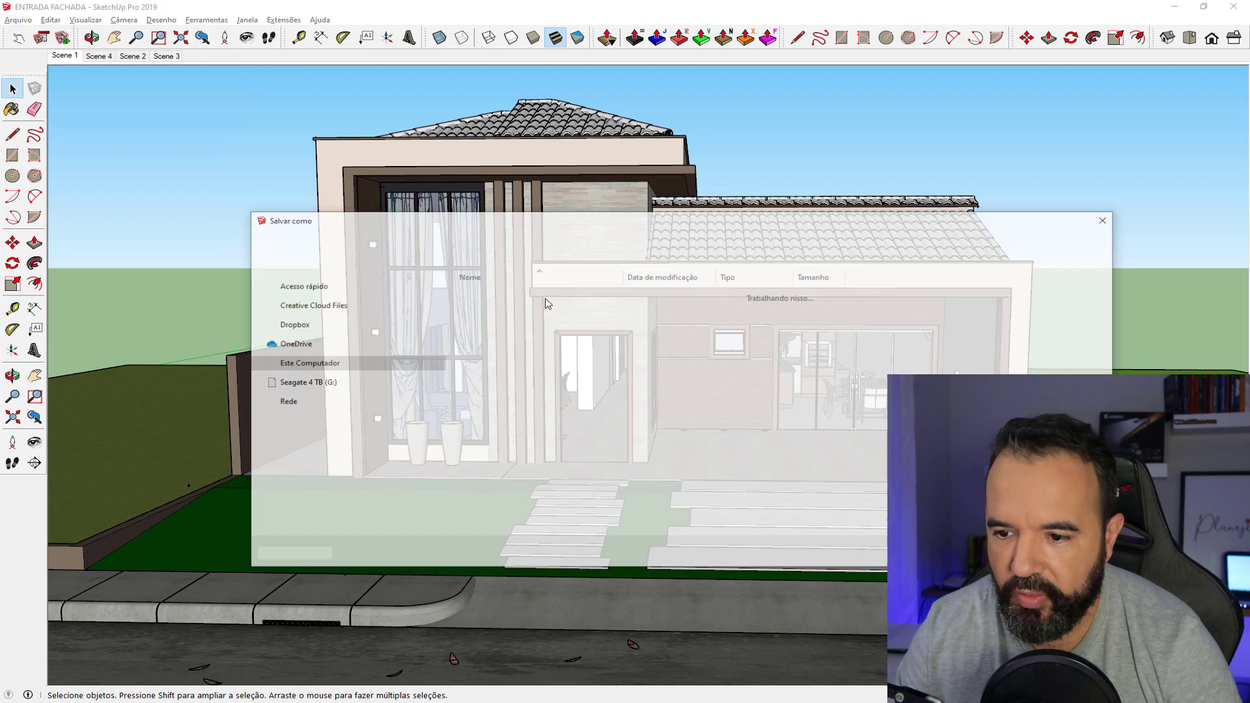
click(449, 526)
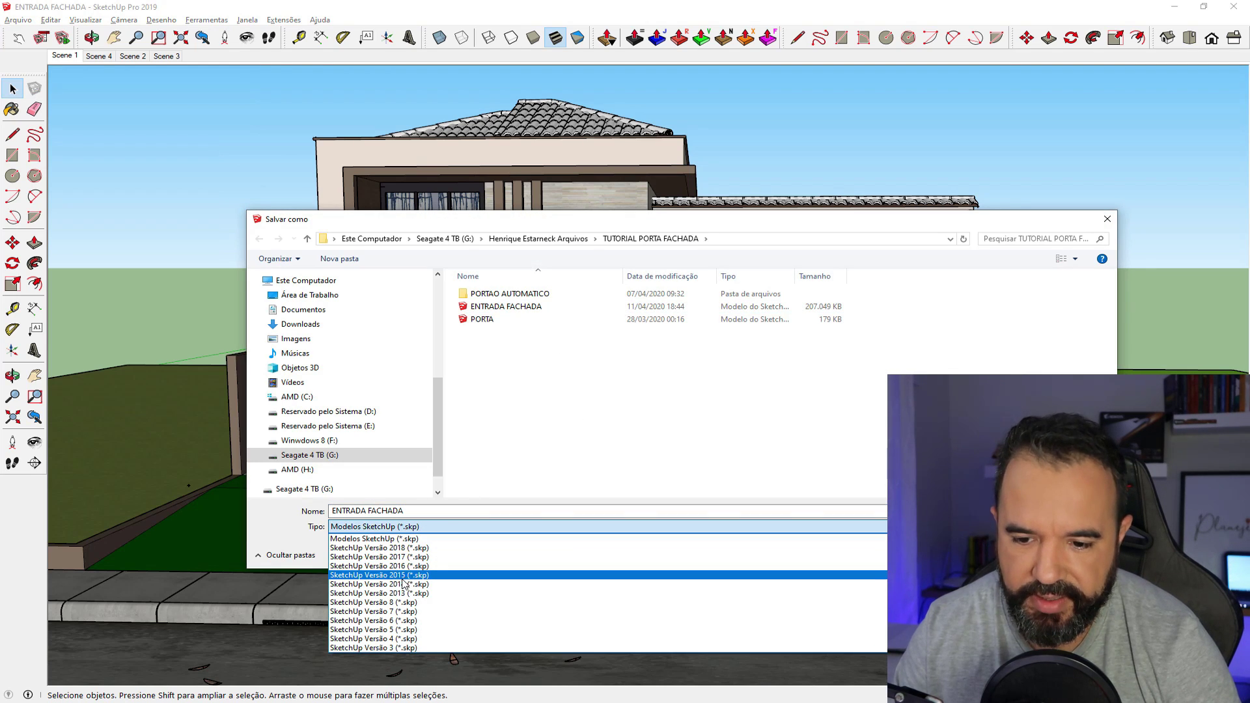
click(384, 566)
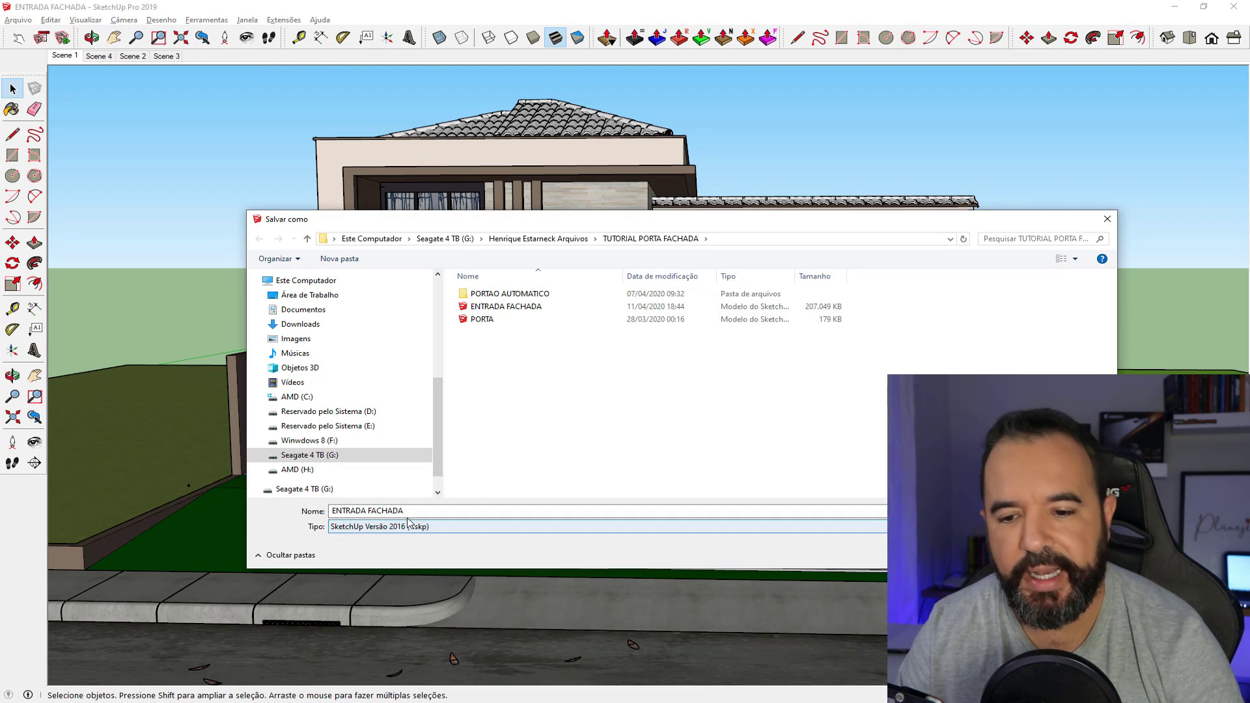
click(409, 511)
text(c)
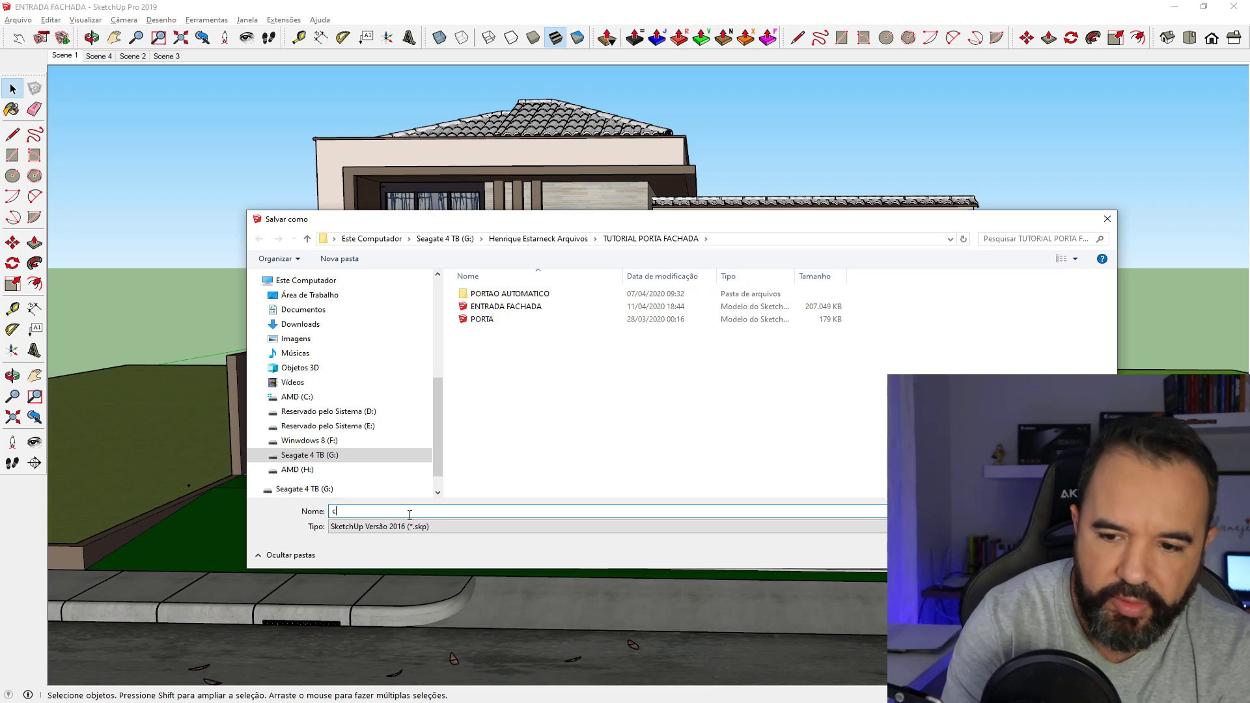
text(asa)
key(Return)
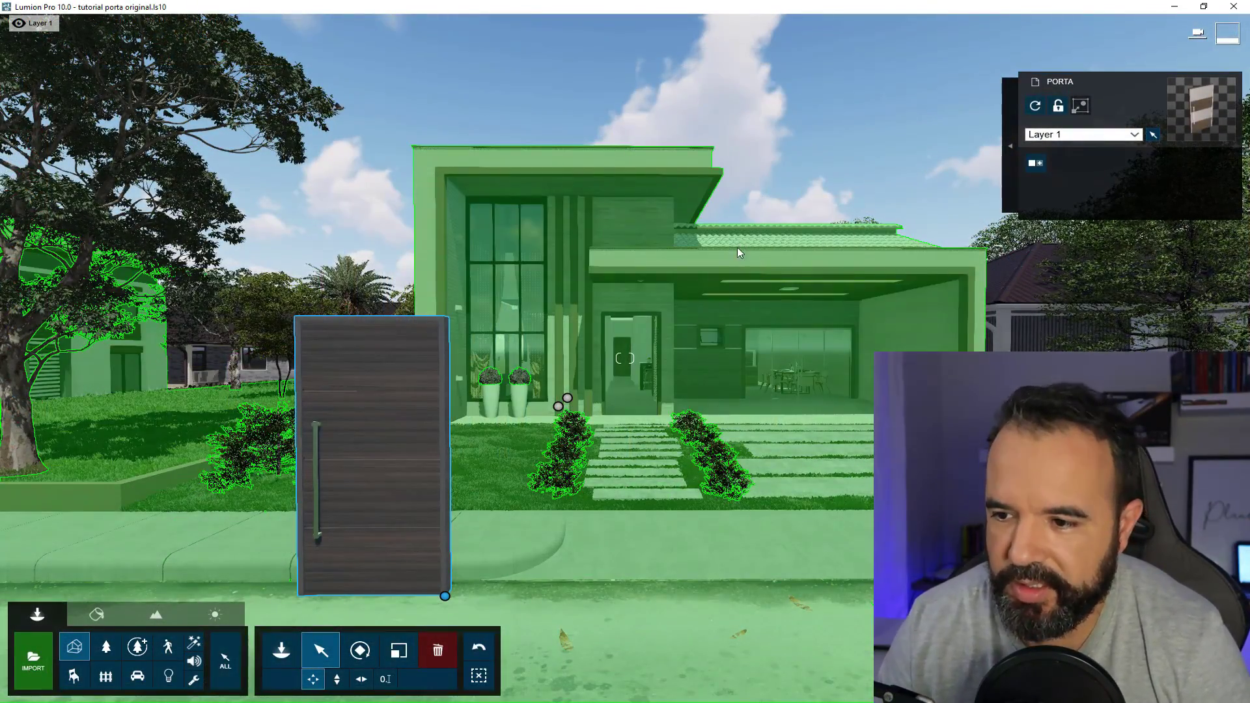
- Move the imported PORTA door into the house's entrance doorway and zoom out to verify
click(736, 256)
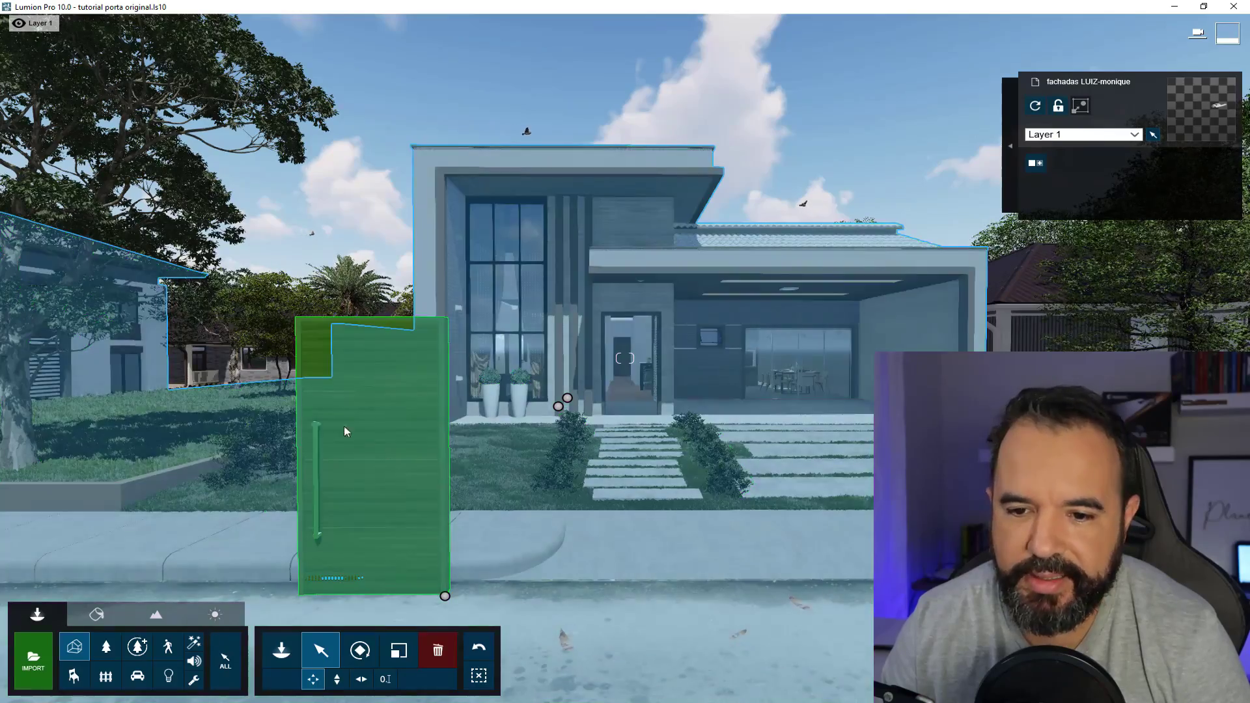
click(307, 349)
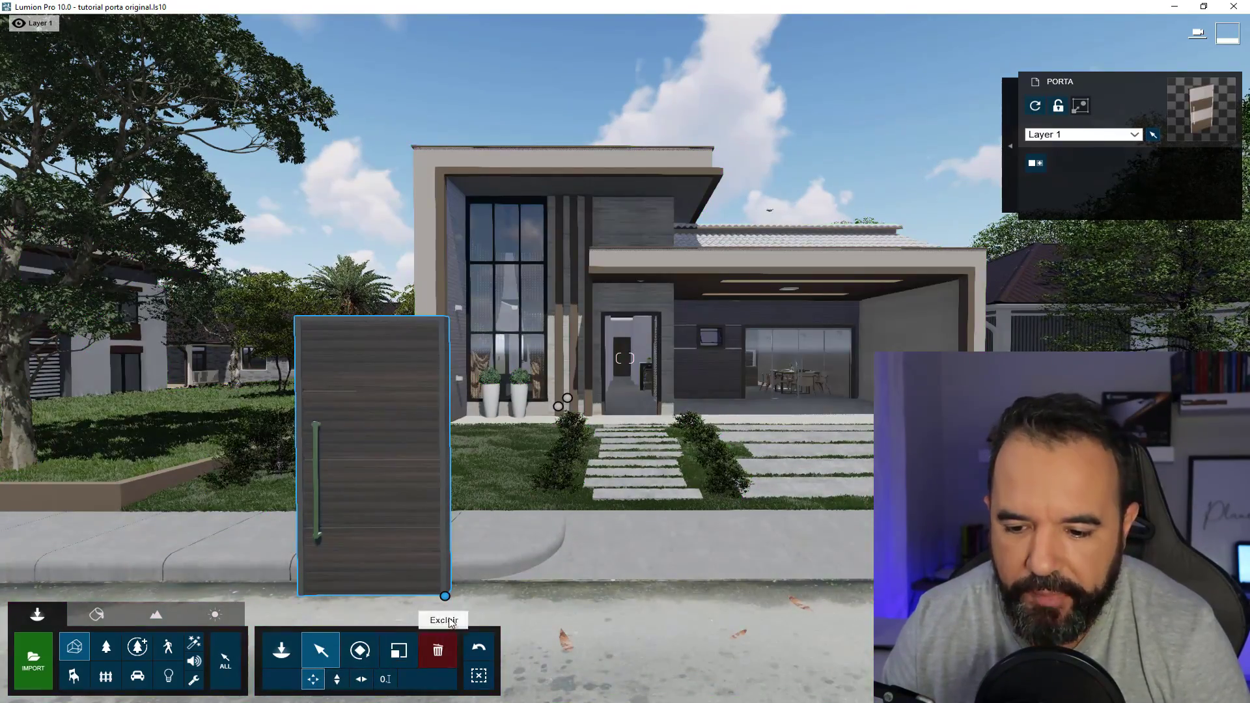
drag(445, 596, 656, 425)
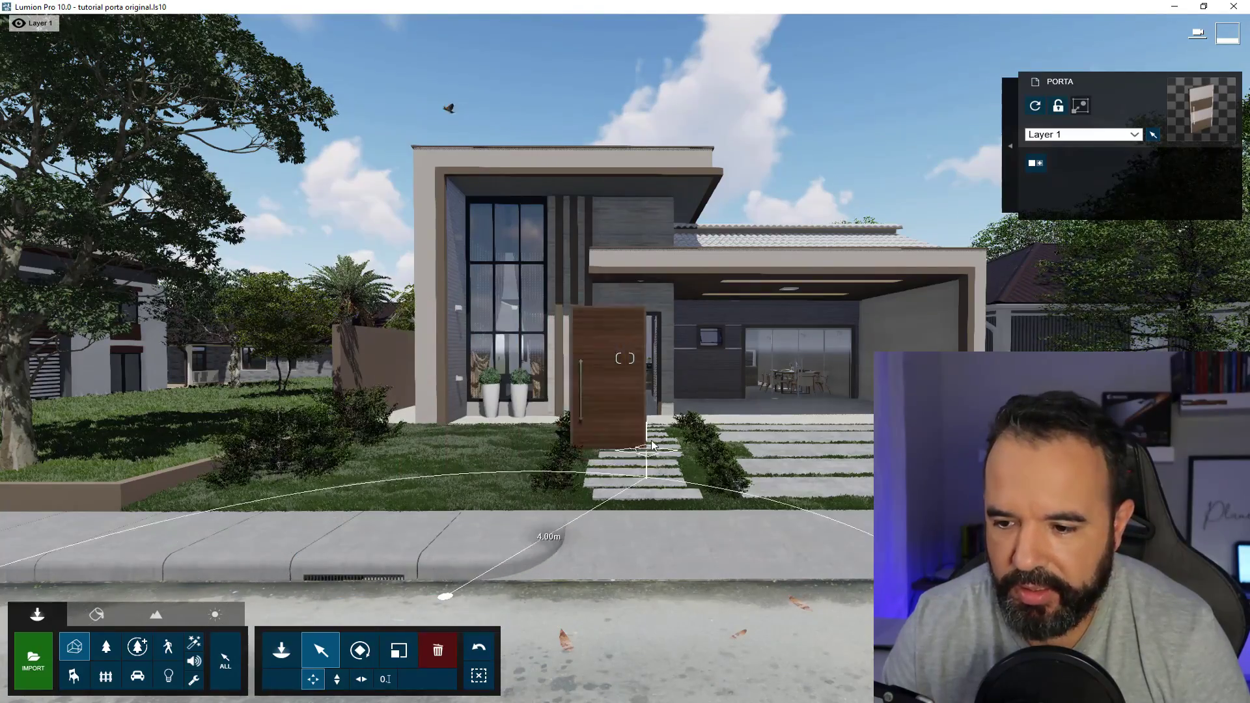
scroll(666, 383, up, 5)
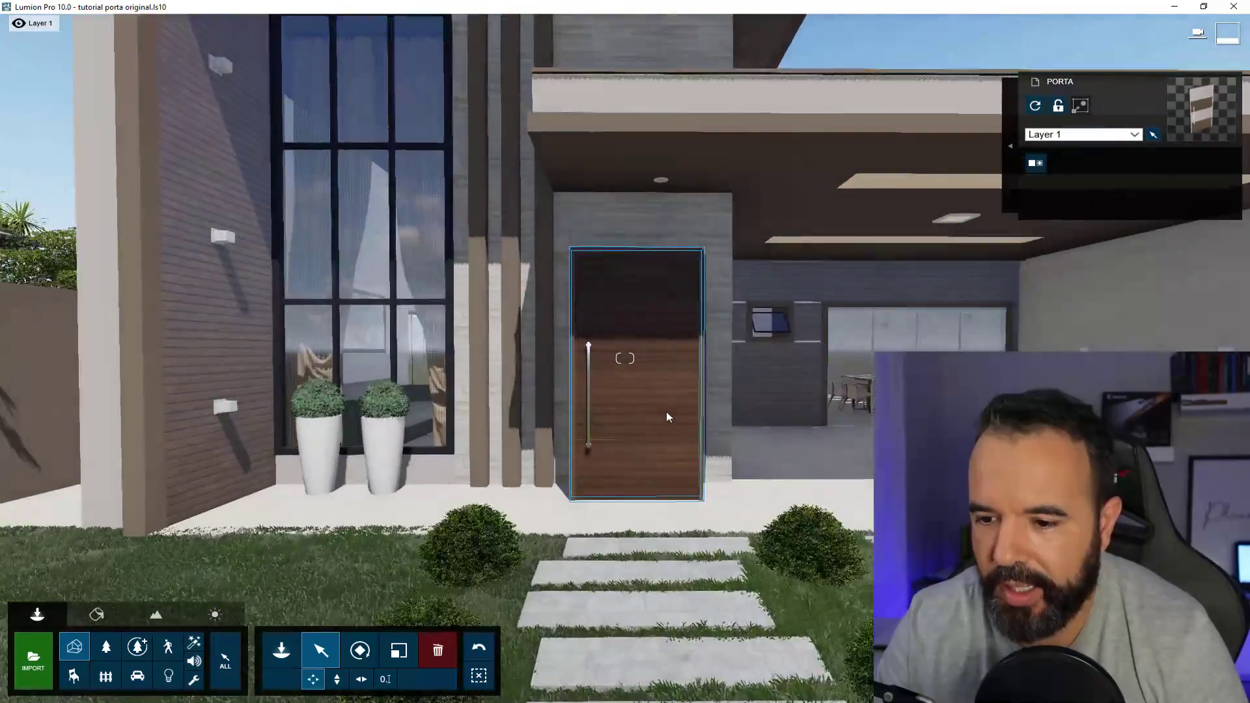
scroll(665, 417, up, 3)
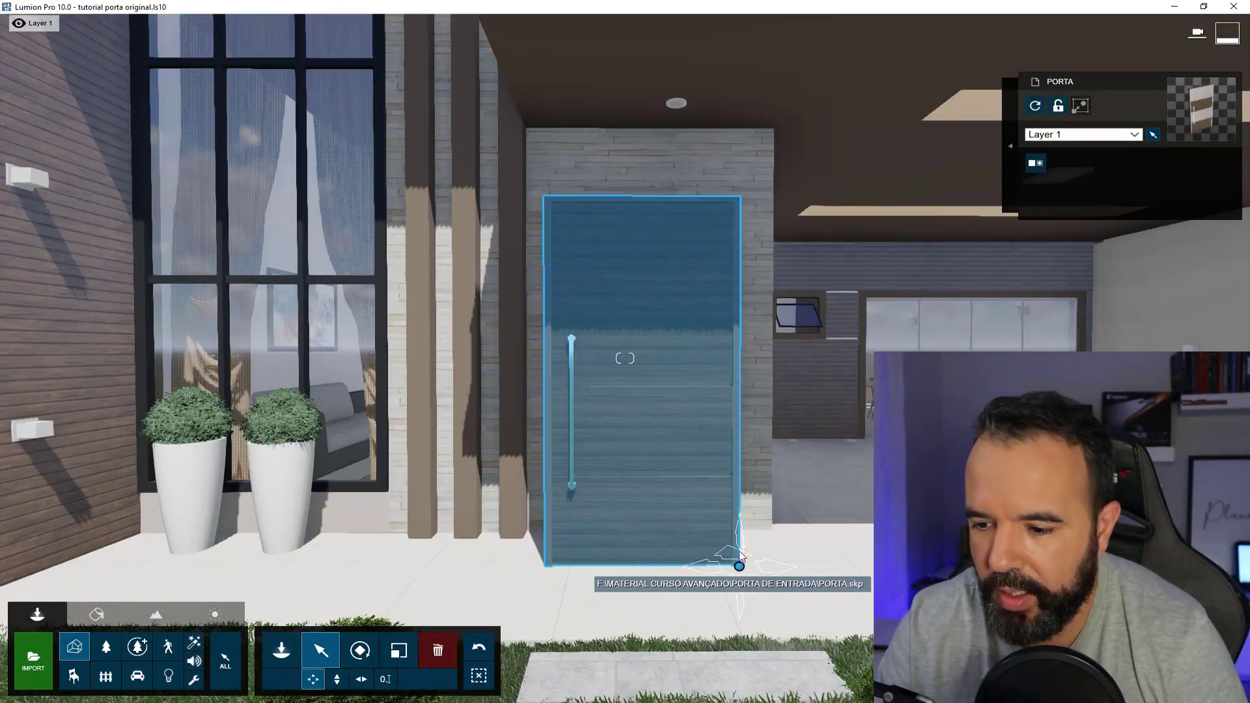
drag(736, 542, 720, 532)
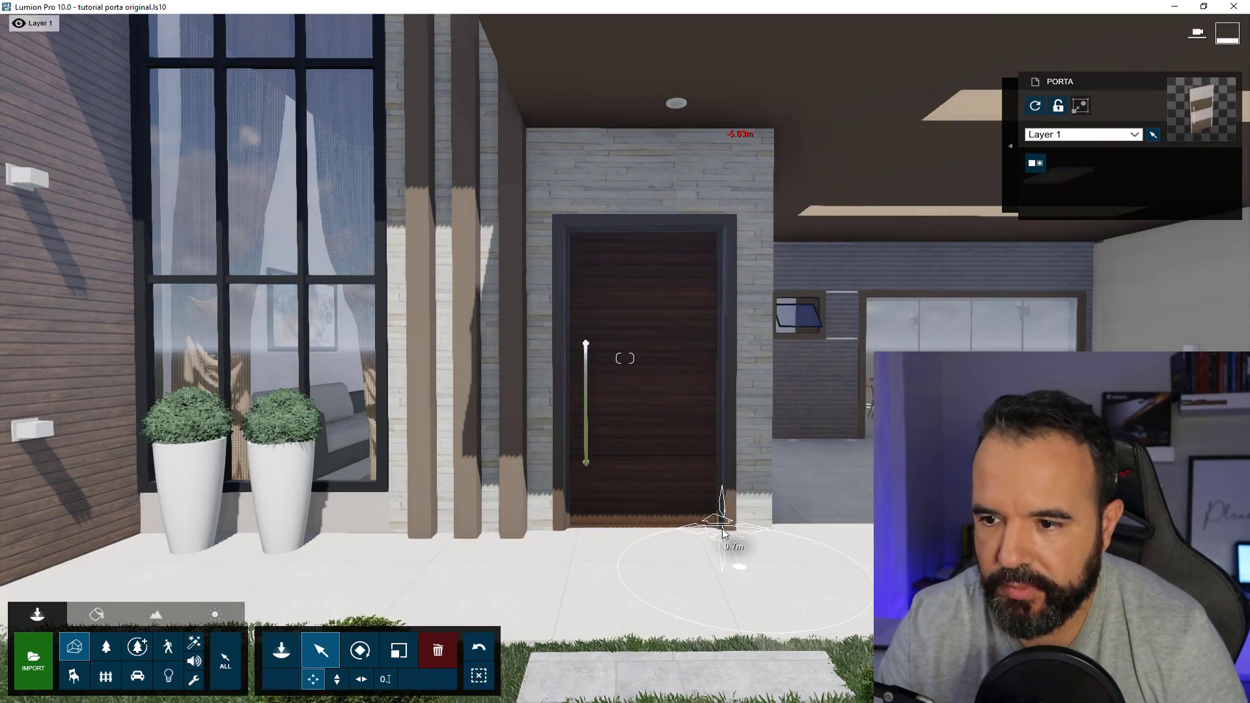
scroll(567, 575, down, 3)
scroll(567, 575, down, 2)
scroll(658, 560, down, 2)
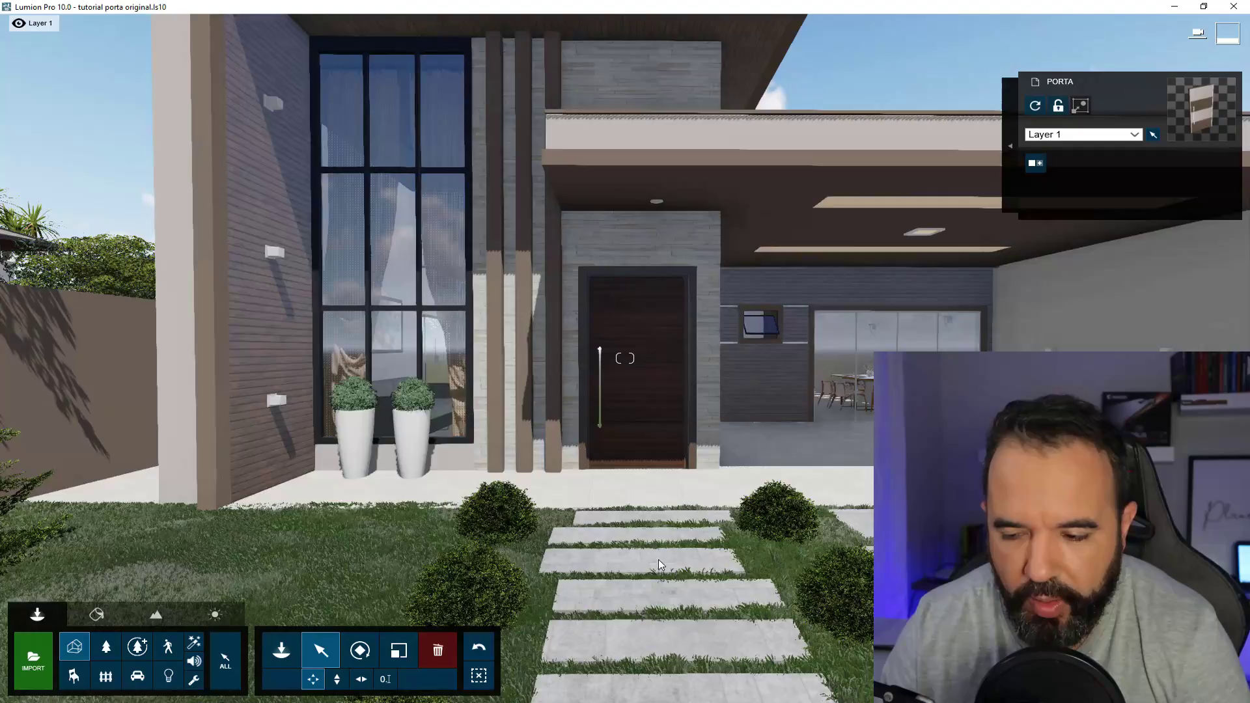
scroll(658, 560, up, 2)
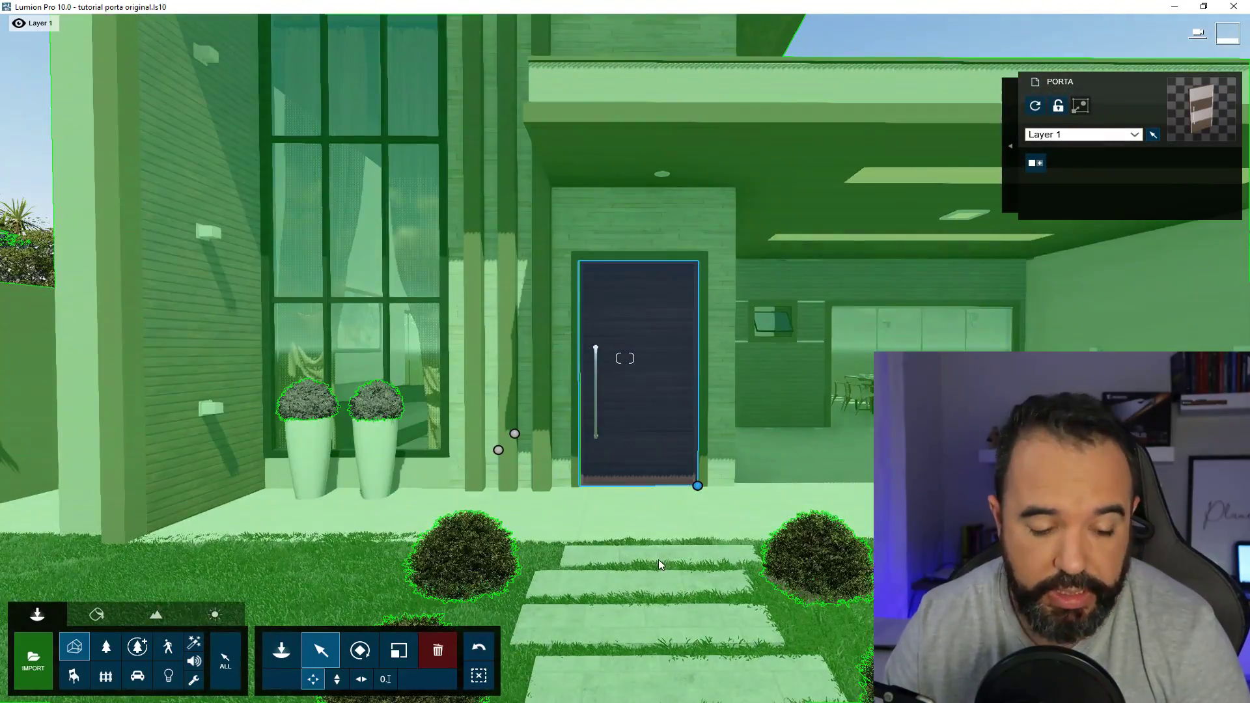
scroll(658, 560, up, 2)
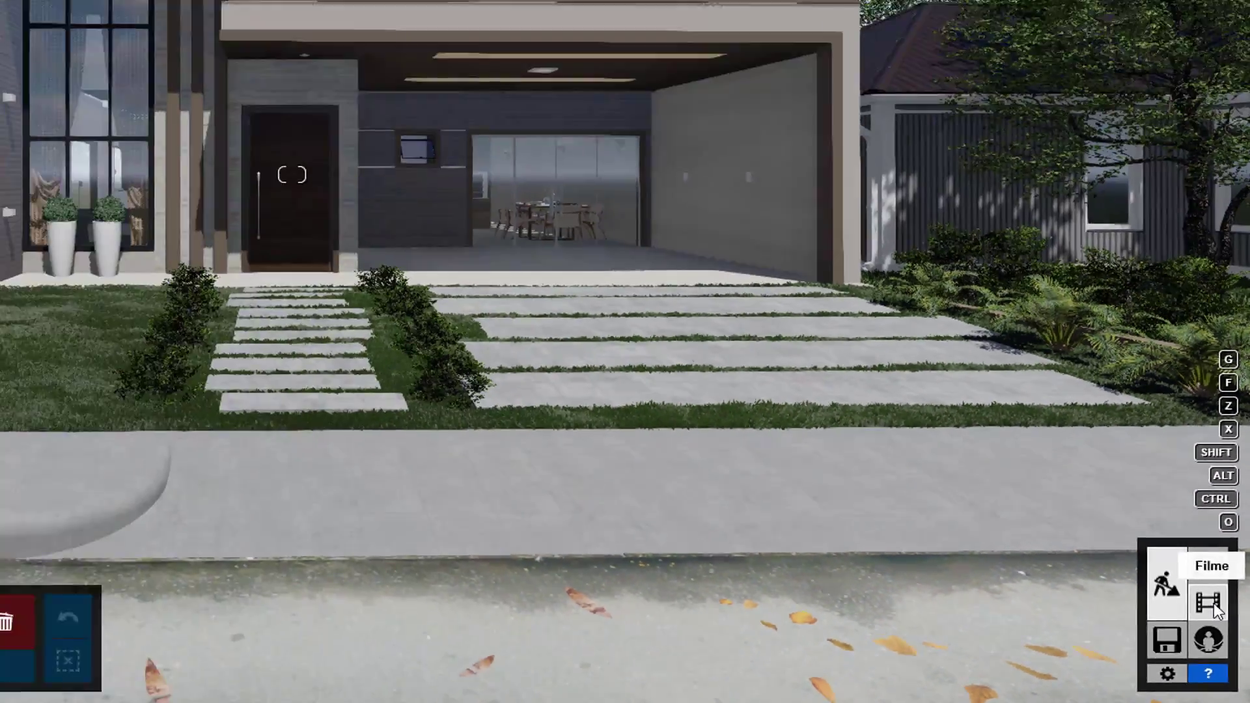
- In Movie mode, edit clip 2 and delete its existing camera keyframe
click(1212, 601)
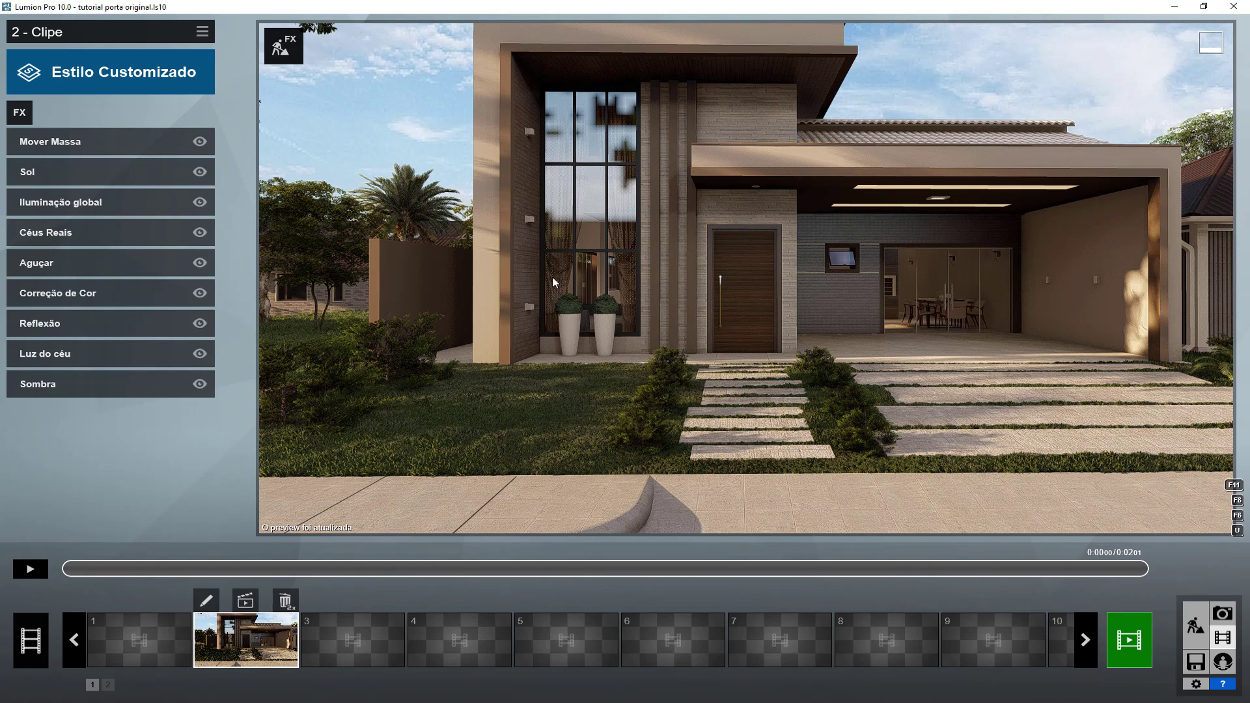
click(206, 602)
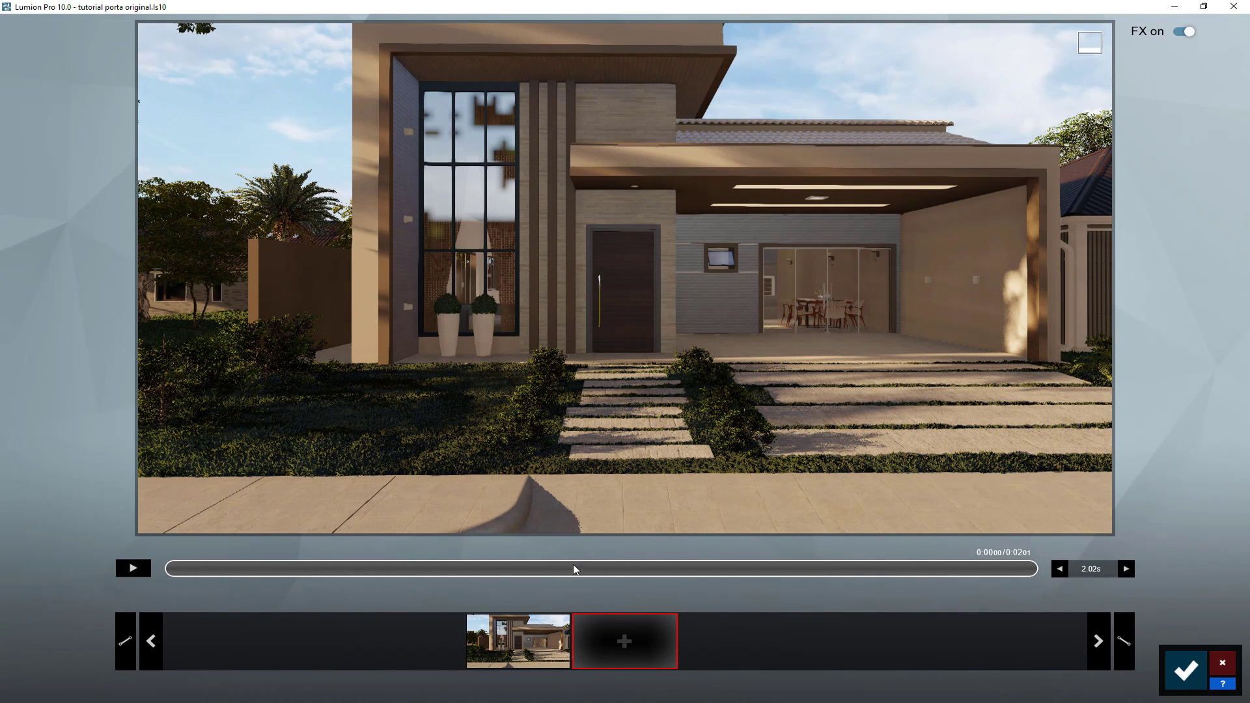
mouse_move(625, 293)
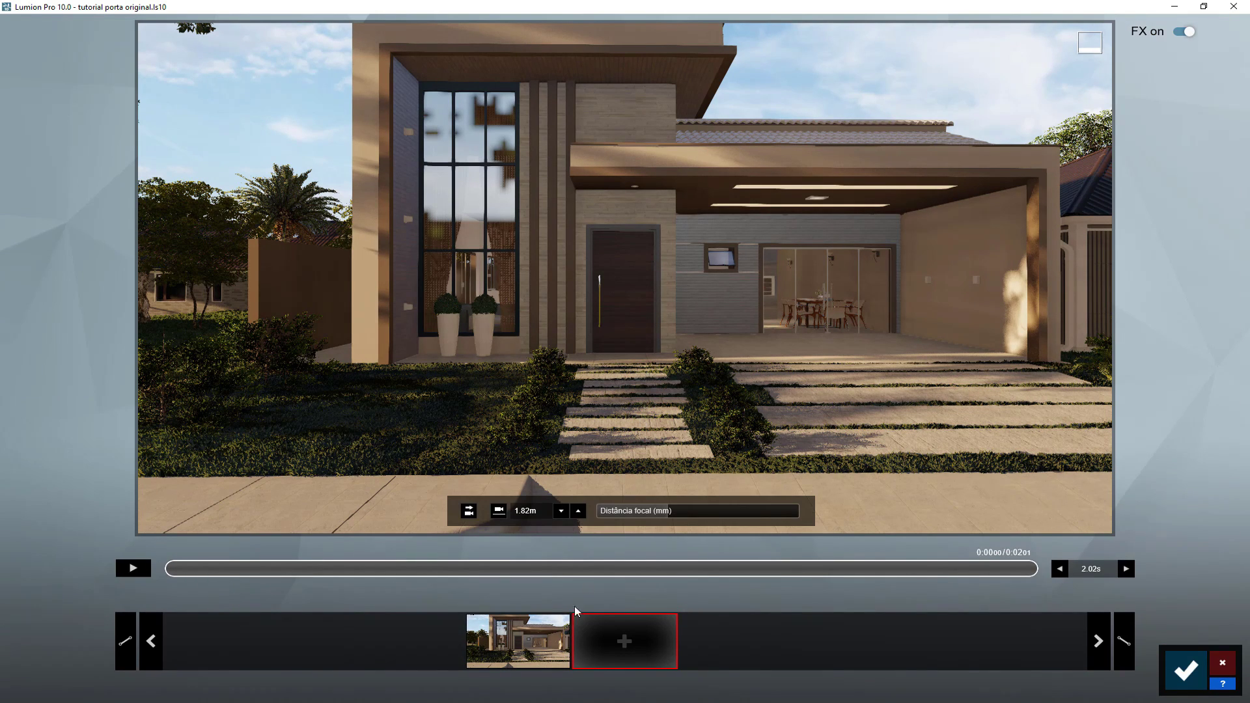
click(519, 683)
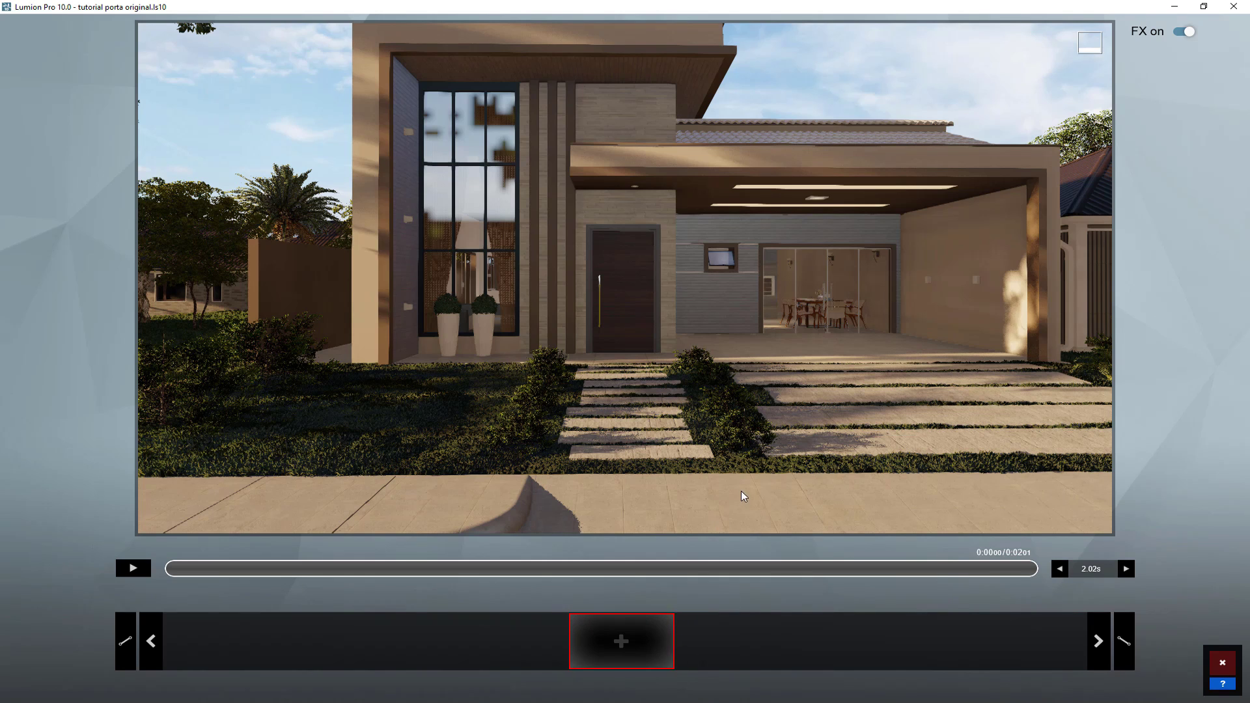
- Record three camera keyframes: street view, close to the front door, inside the living room
click(624, 641)
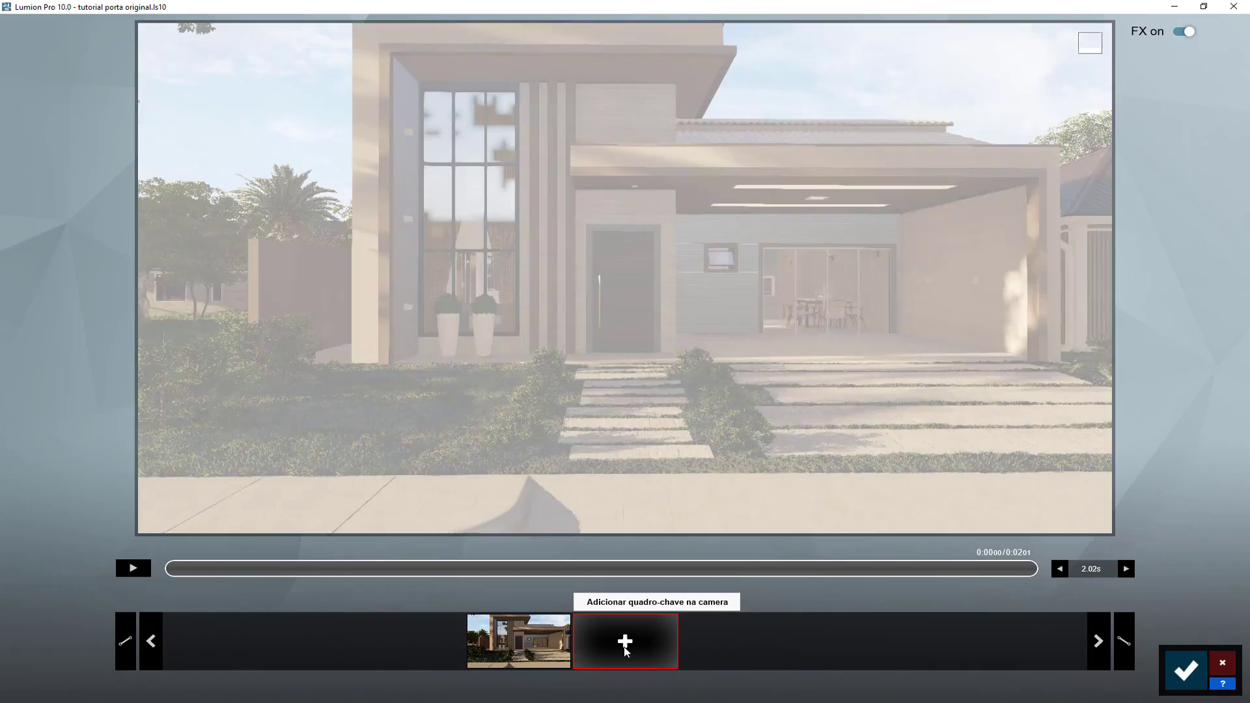
scroll(615, 401, up, 10)
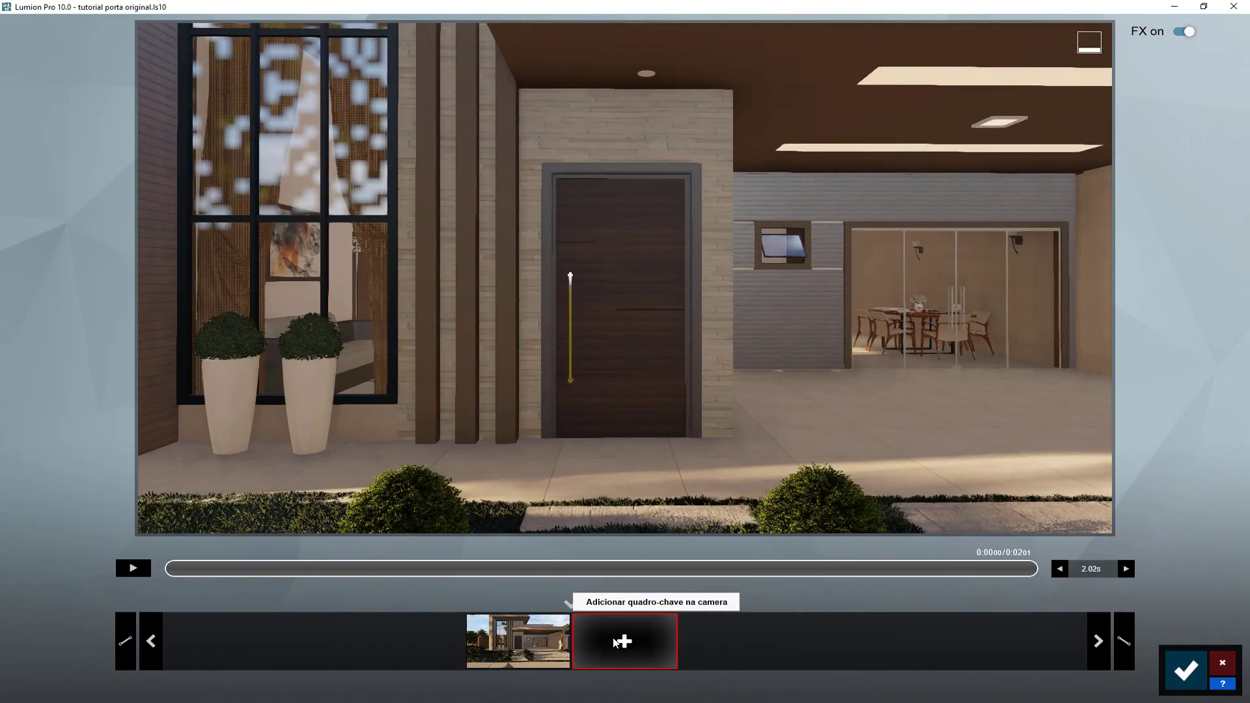
click(624, 634)
scroll(604, 438, up, 5)
scroll(588, 455, up, 10)
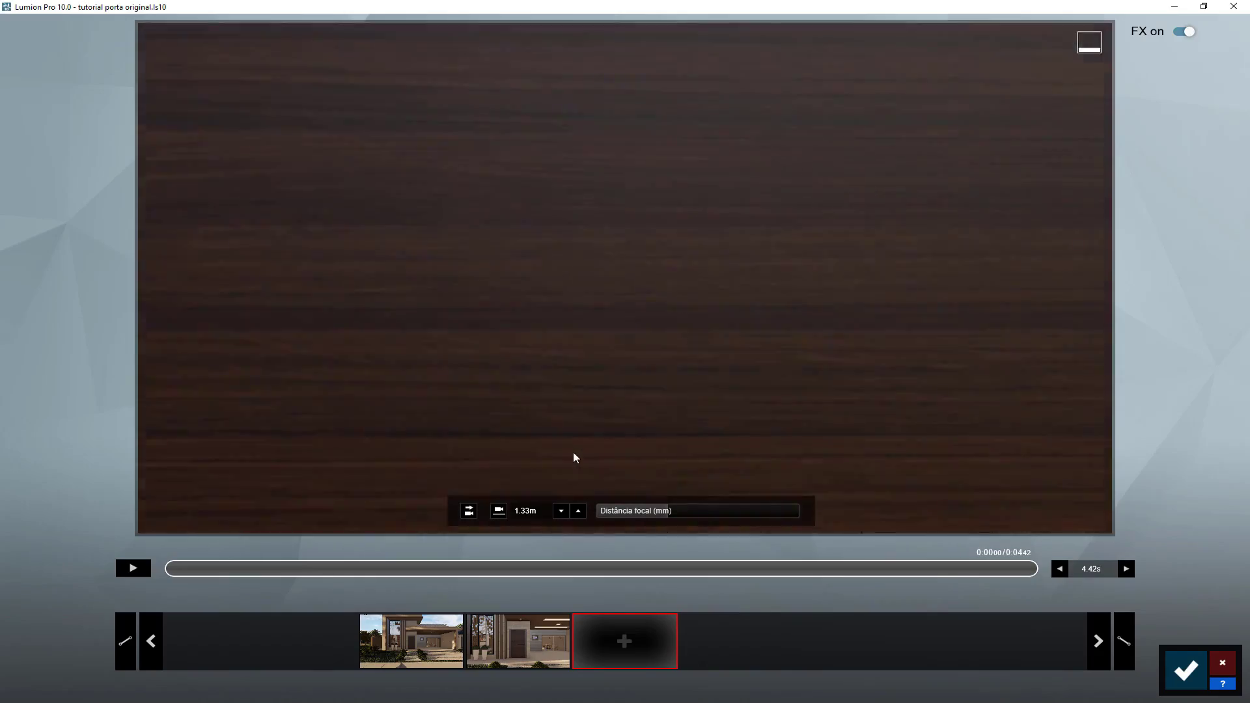
scroll(572, 452, up, 5)
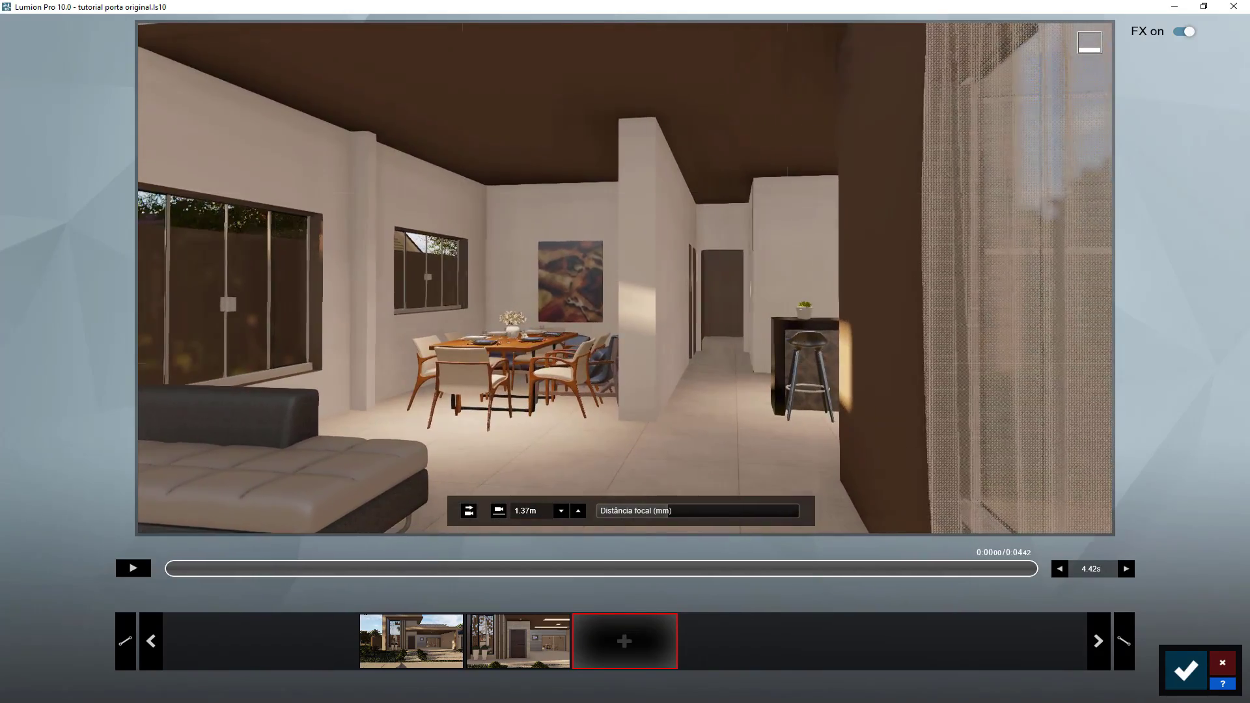
click(624, 641)
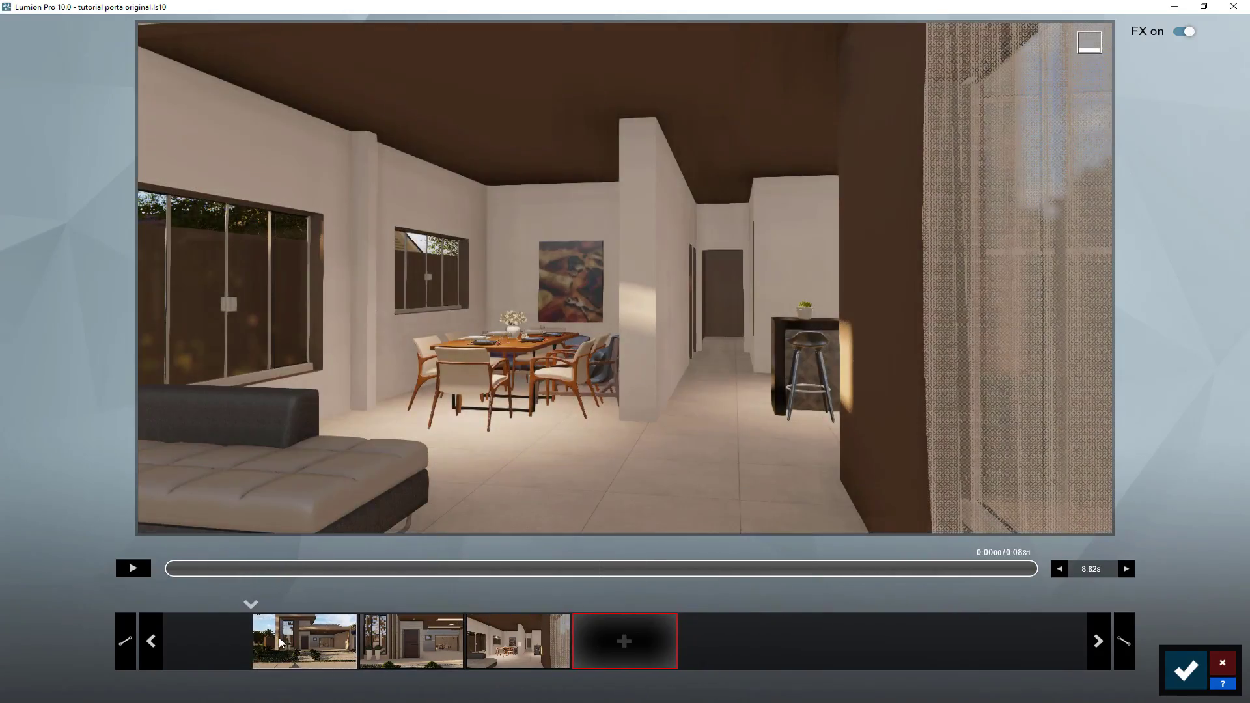
- Preview the 8.82 s camera path from the first keyframe through to the clip's end
click(290, 641)
click(142, 569)
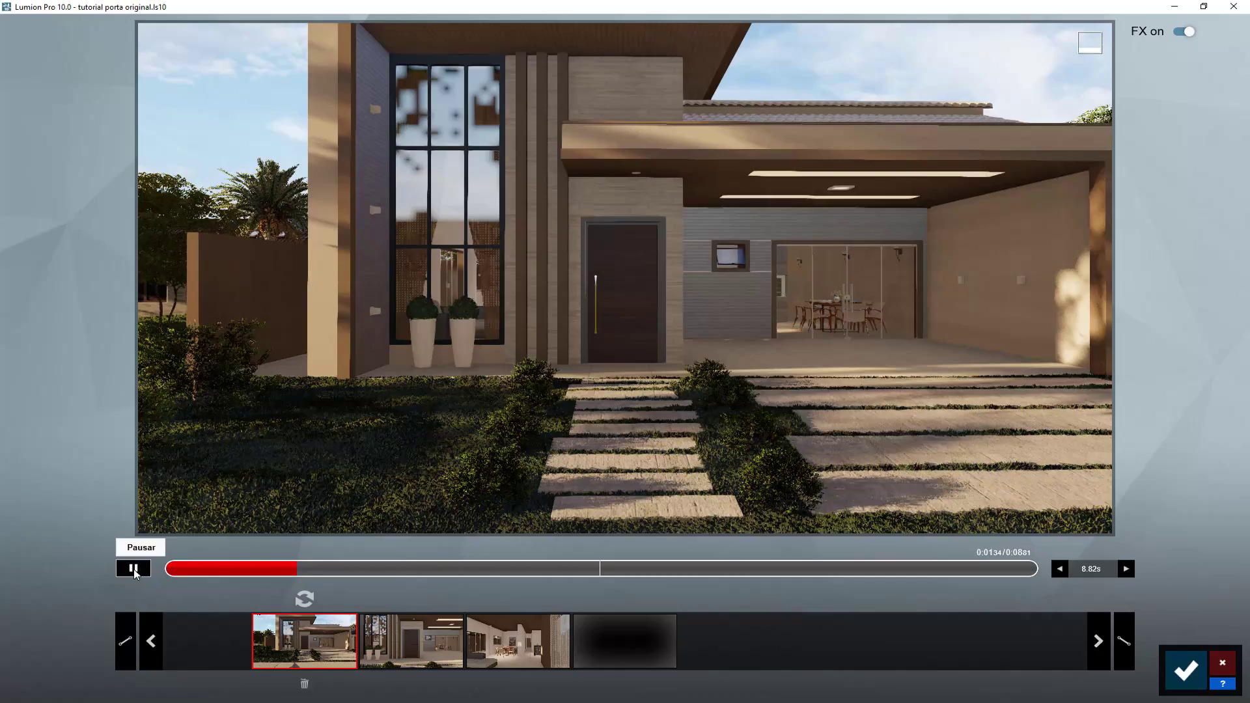
click(134, 568)
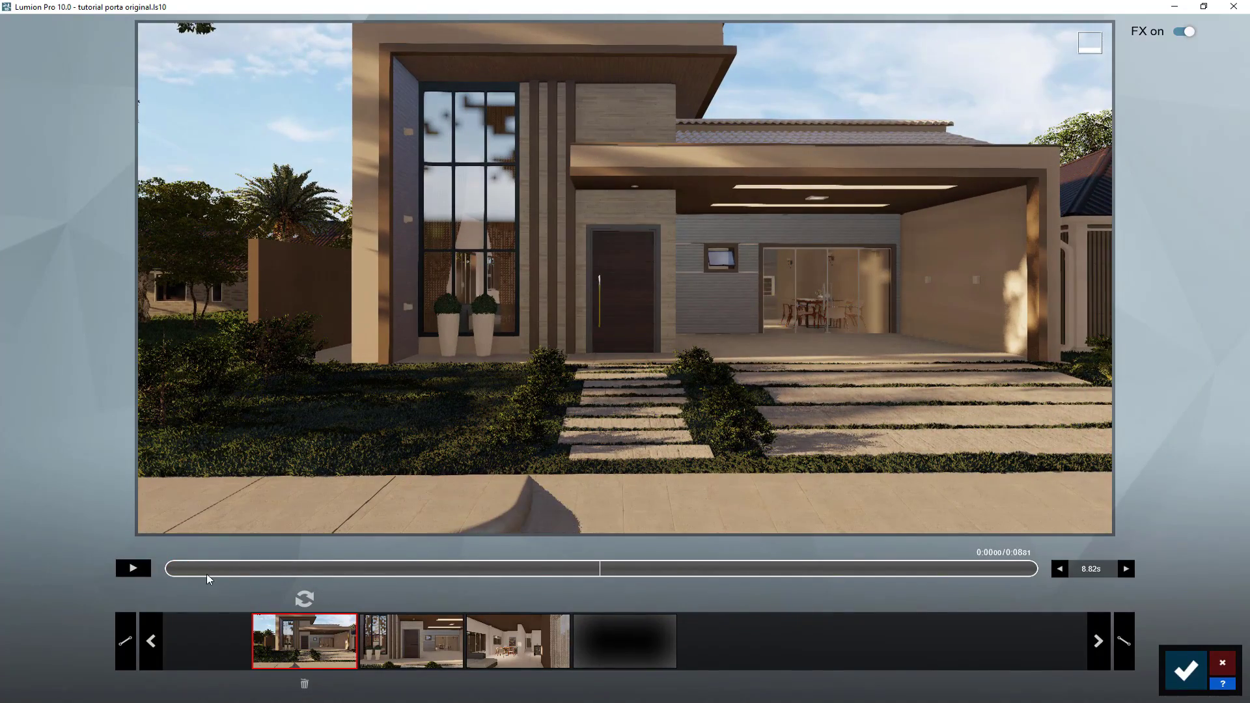
mouse_move(209, 578)
mouse_down()
mouse_move(1052, 599)
mouse_move(825, 614)
mouse_move(384, 568)
mouse_move(157, 566)
mouse_up()
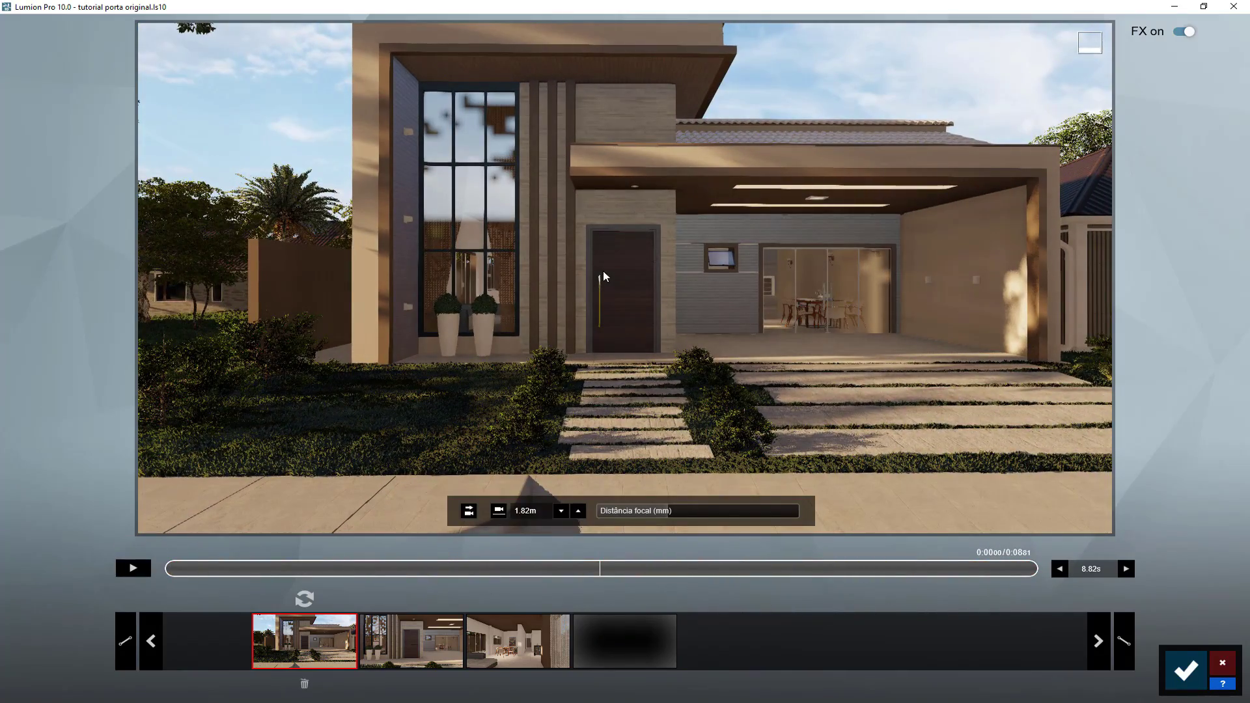
- Save the camera path, add the Movimento Avançado animation effect, and preview to about 4.7 s
click(1185, 674)
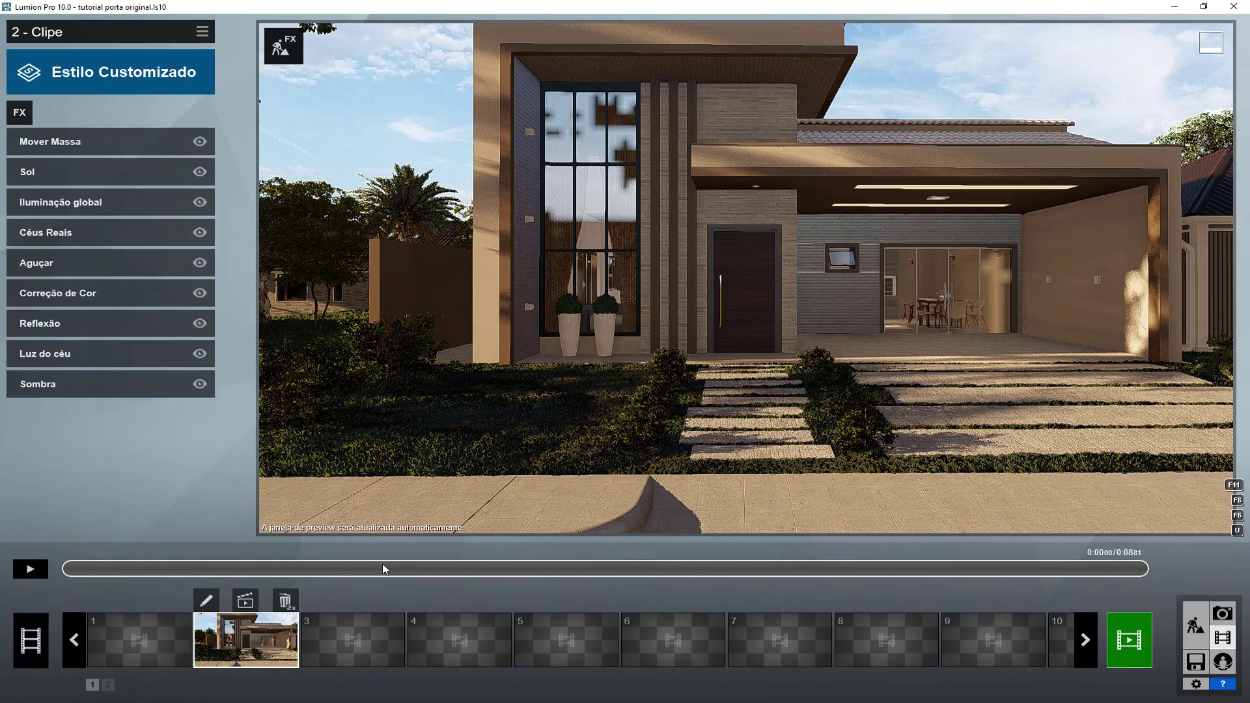
click(23, 114)
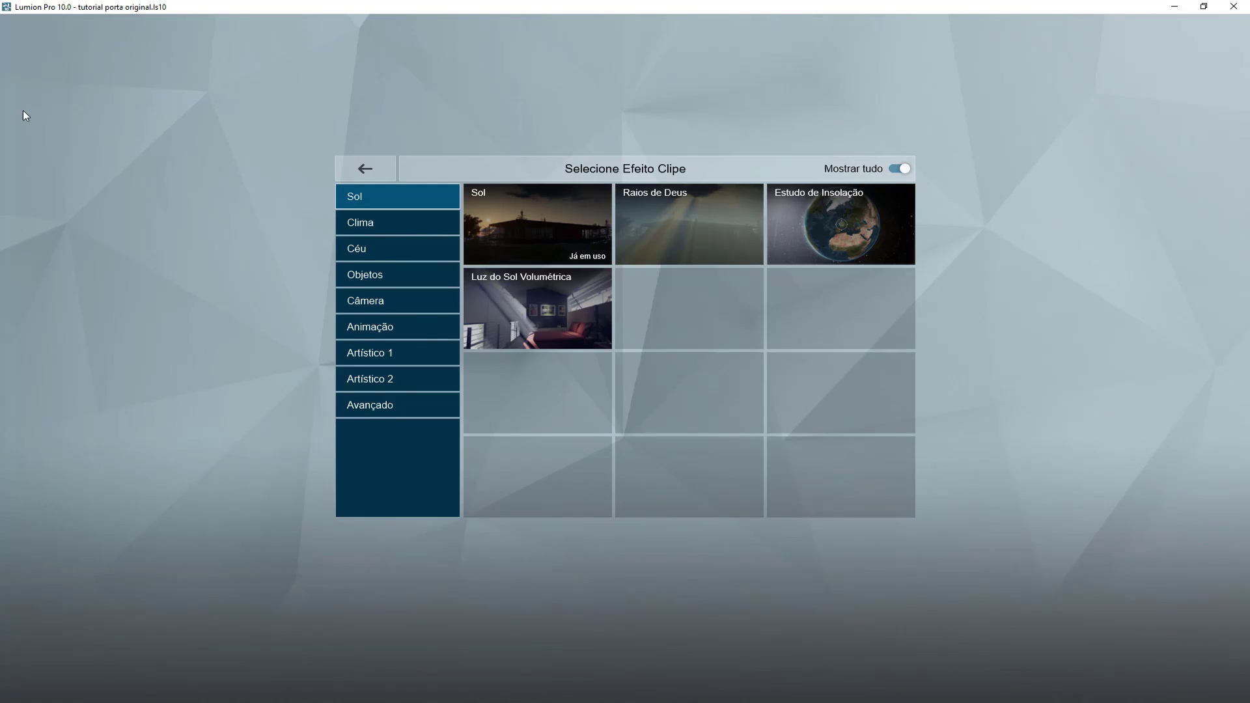
click(374, 328)
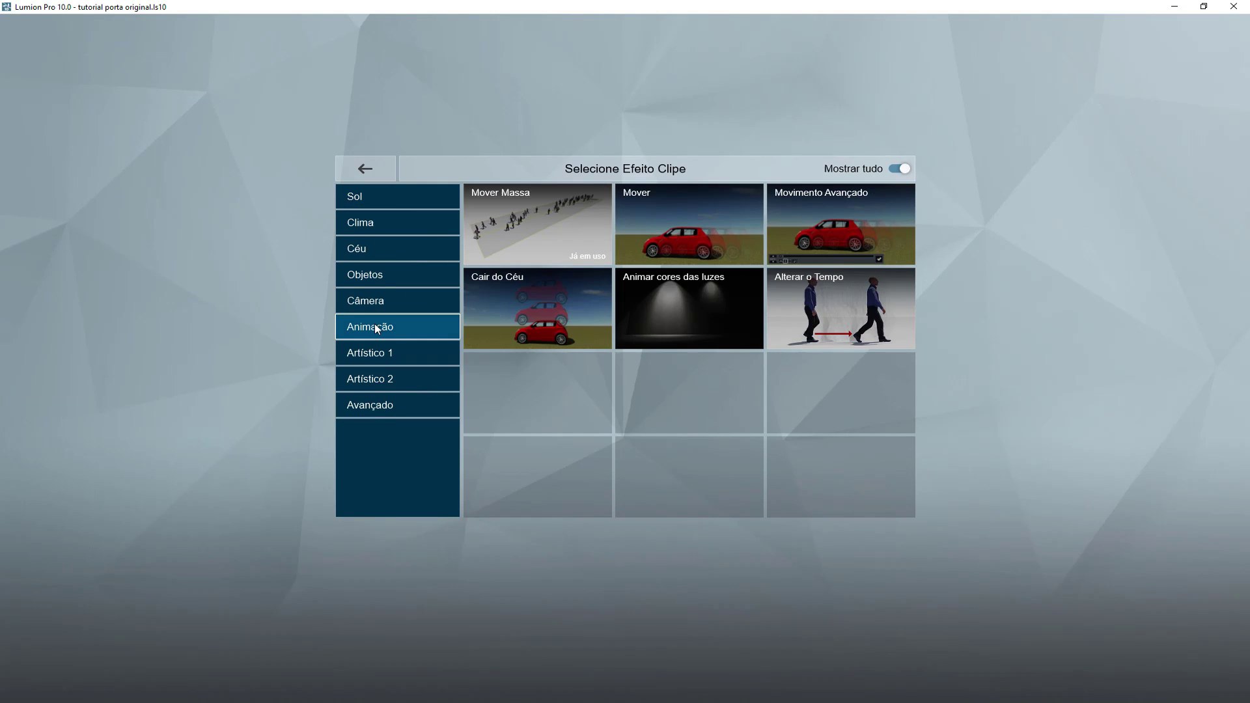
click(825, 219)
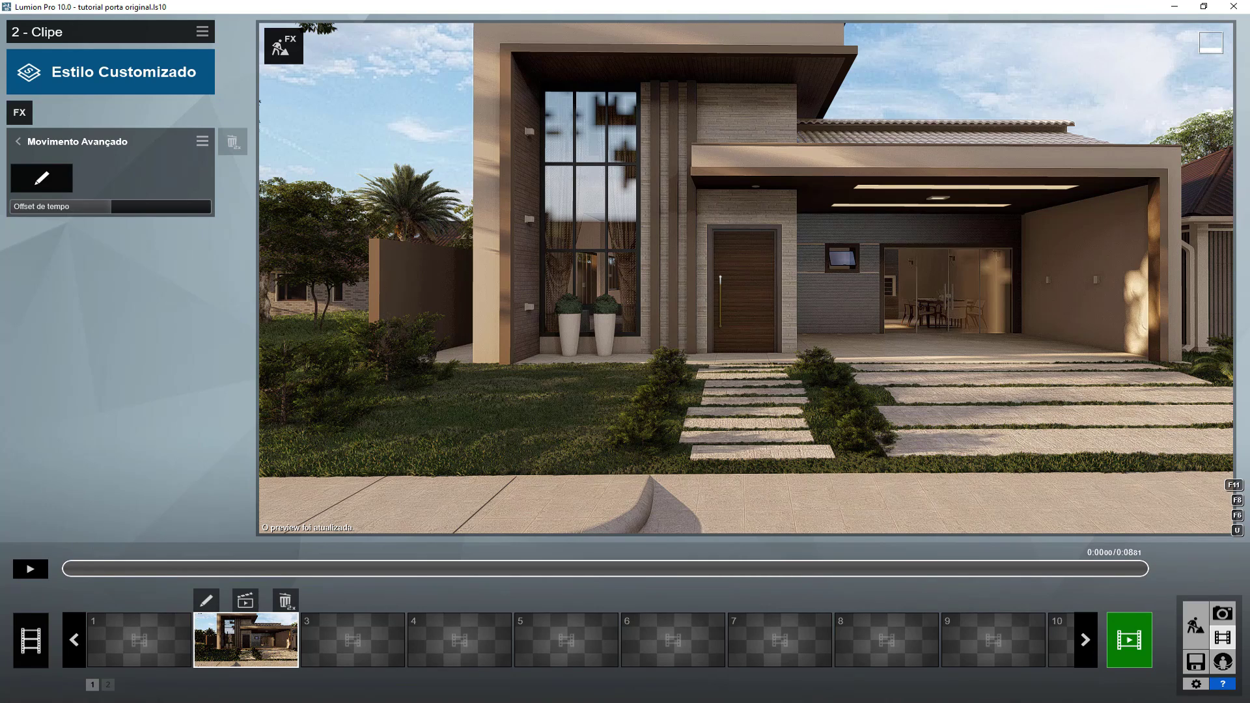
click(69, 570)
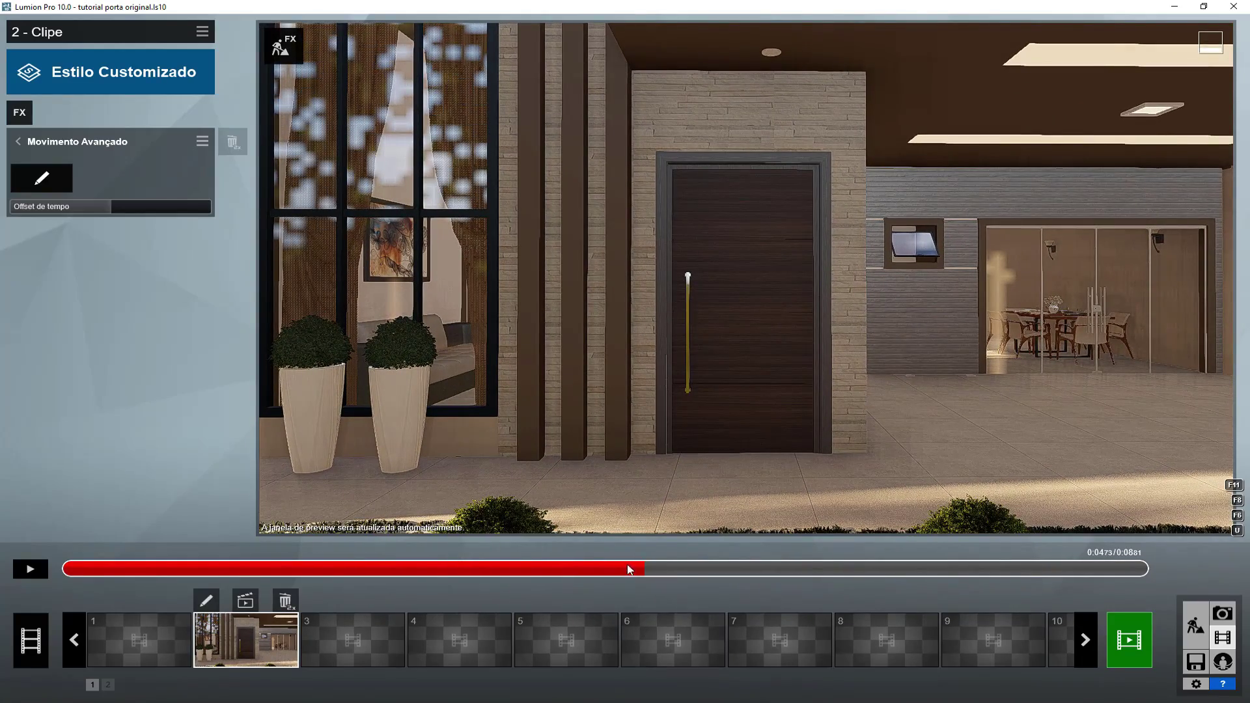
drag(628, 571, 645, 581)
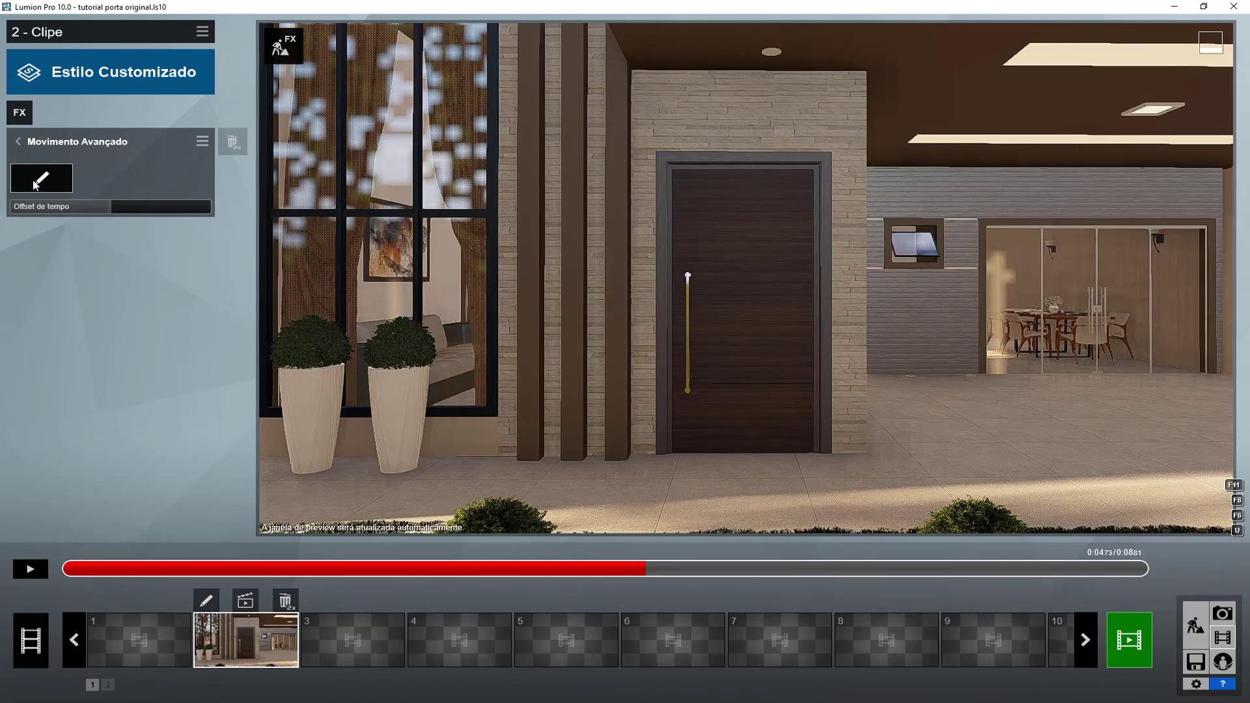
- In Movimento Avançado, pick the front door, set time near 4.8 s and rotate it
click(36, 182)
click(585, 527)
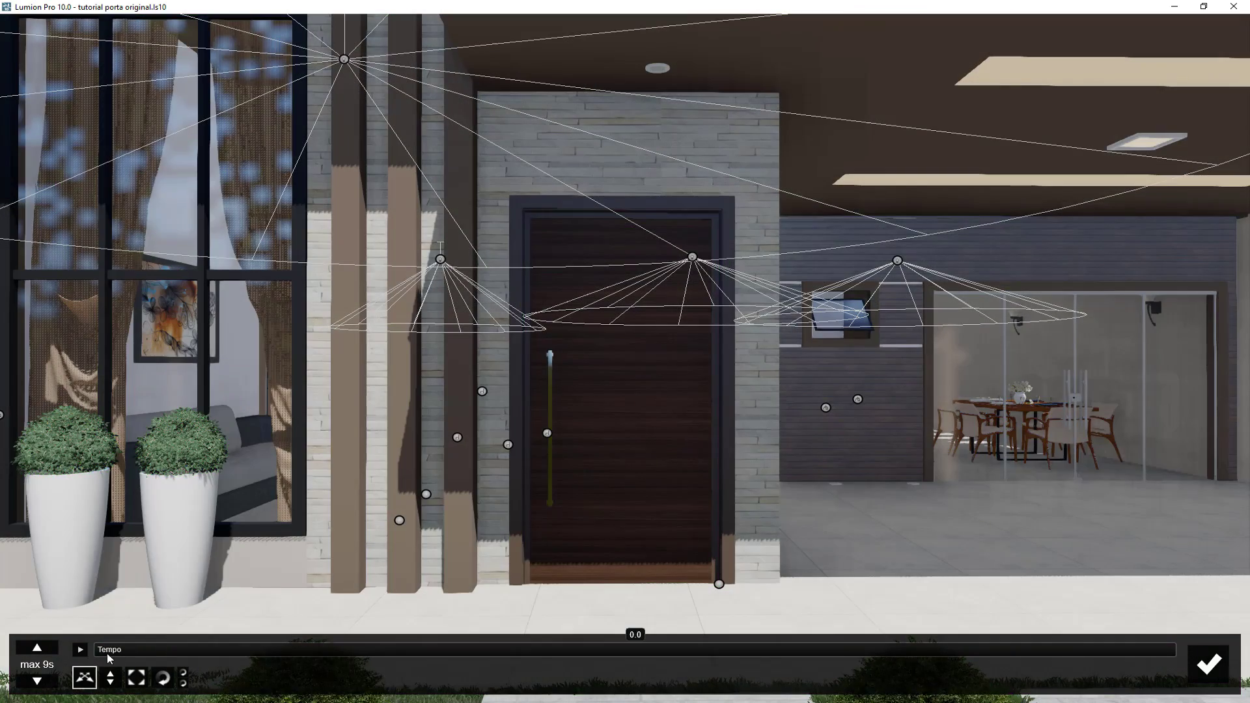
click(100, 651)
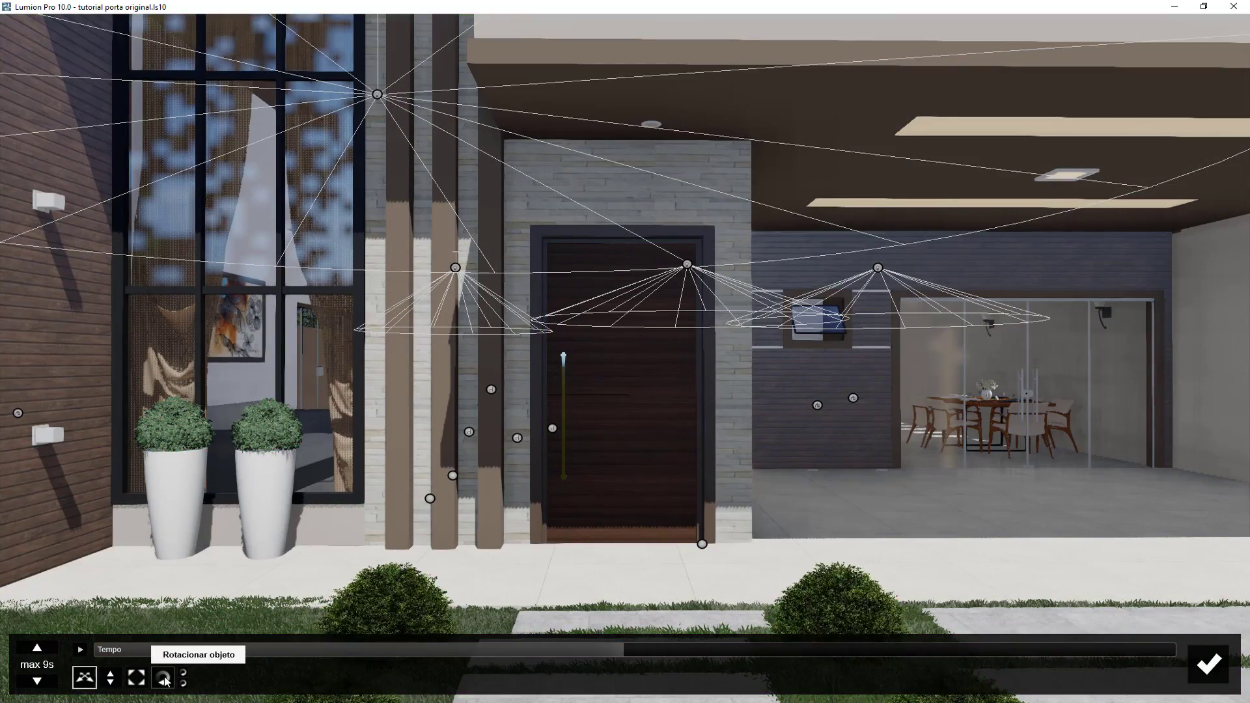
click(163, 678)
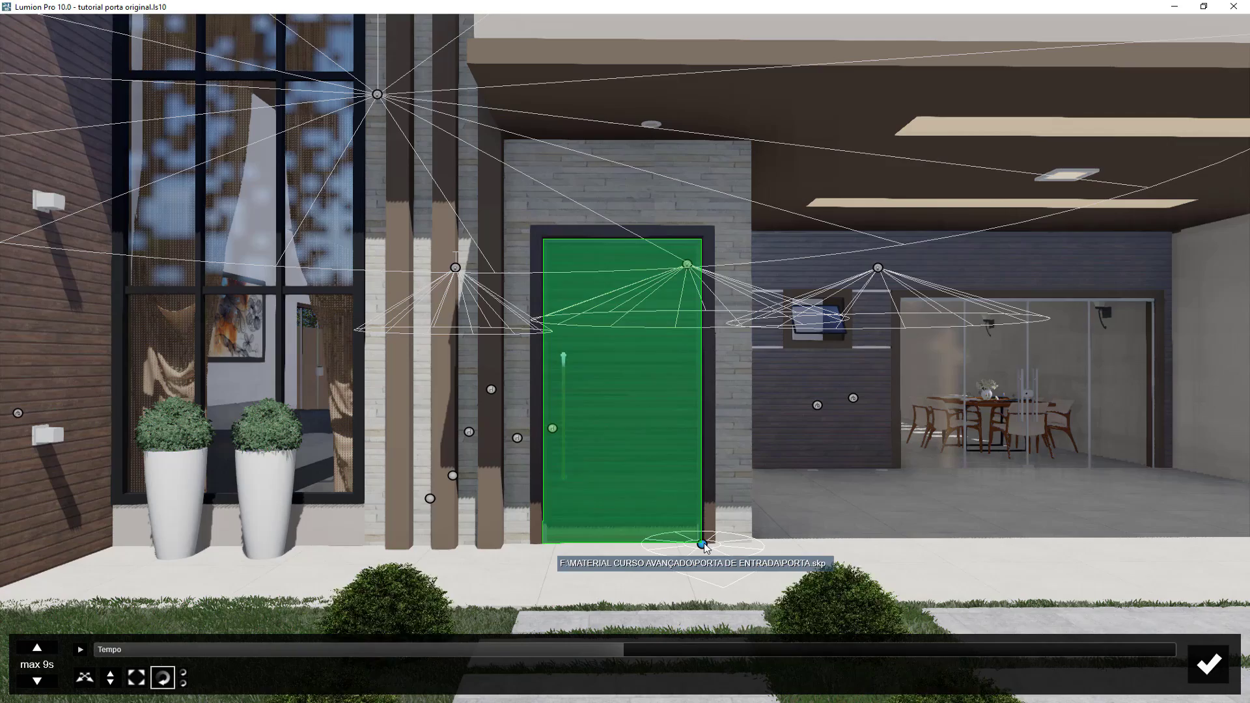
mouse_move(702, 543)
mouse_down()
mouse_move(665, 549)
mouse_move(709, 578)
mouse_up()
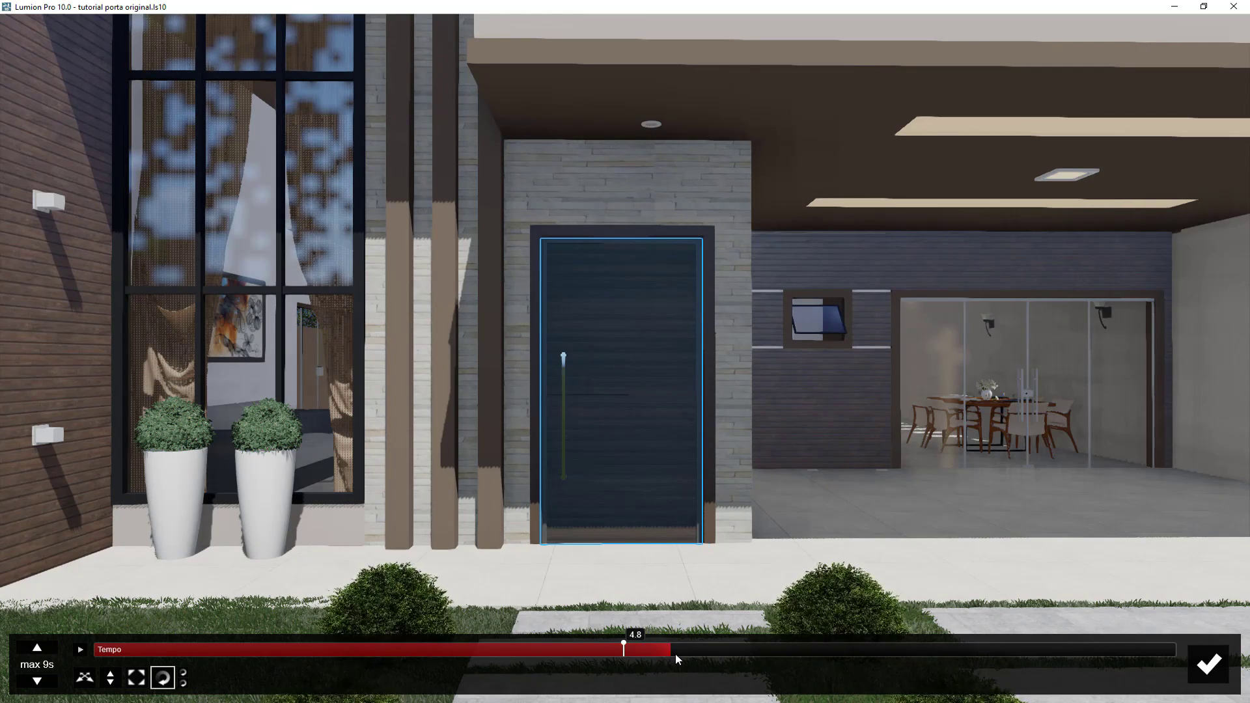
- At about 5 seconds, rotate the door open to add a second keyframe
drag(690, 654, 743, 653)
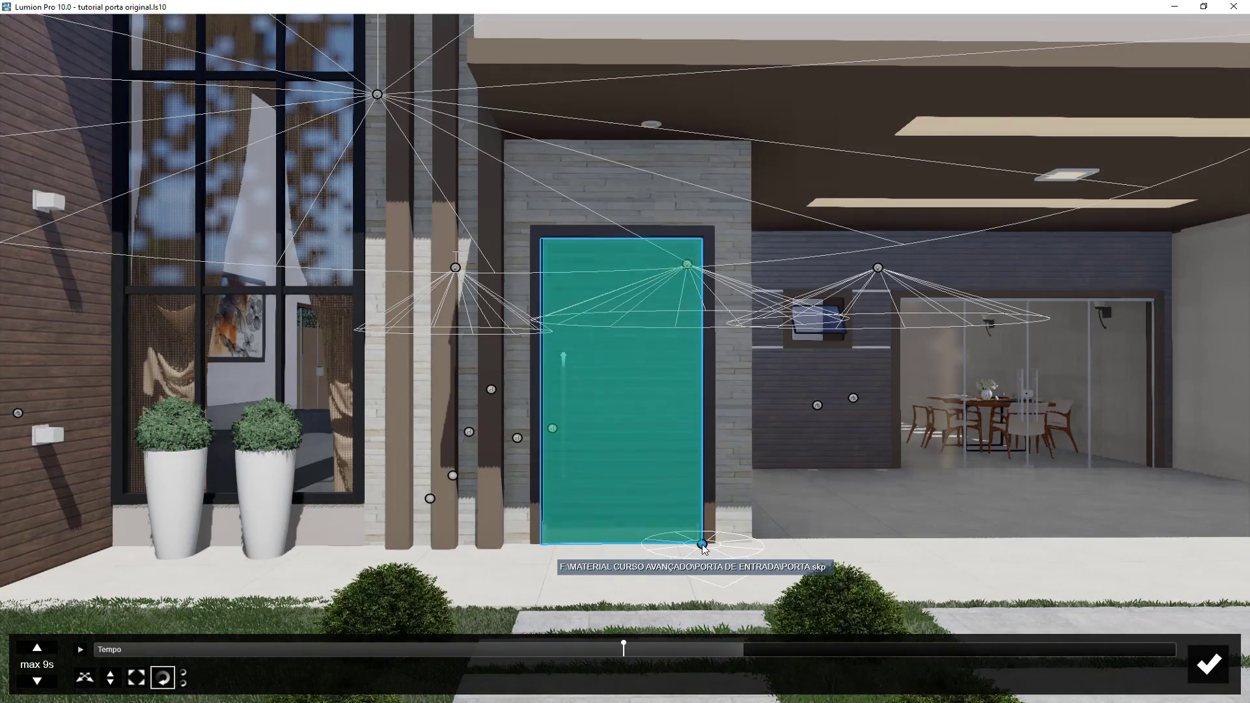
drag(702, 545, 652, 544)
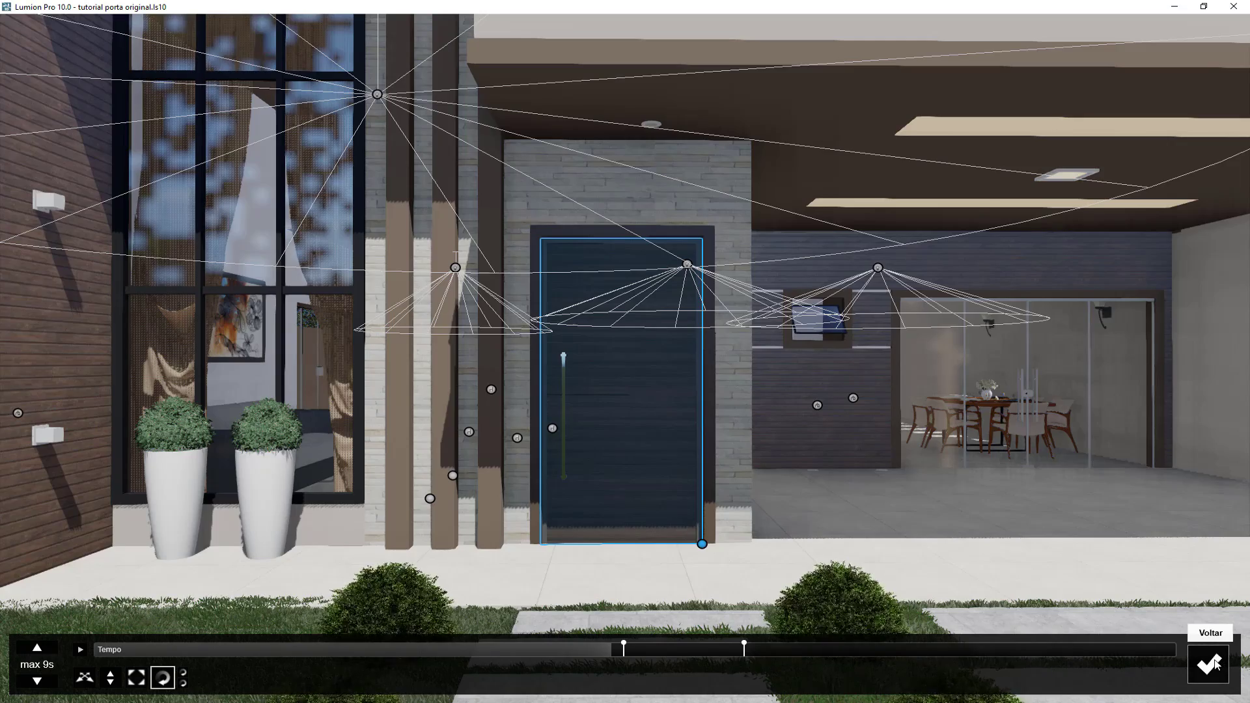
- Confirm the door animation and preview the second clip from the start
click(1221, 659)
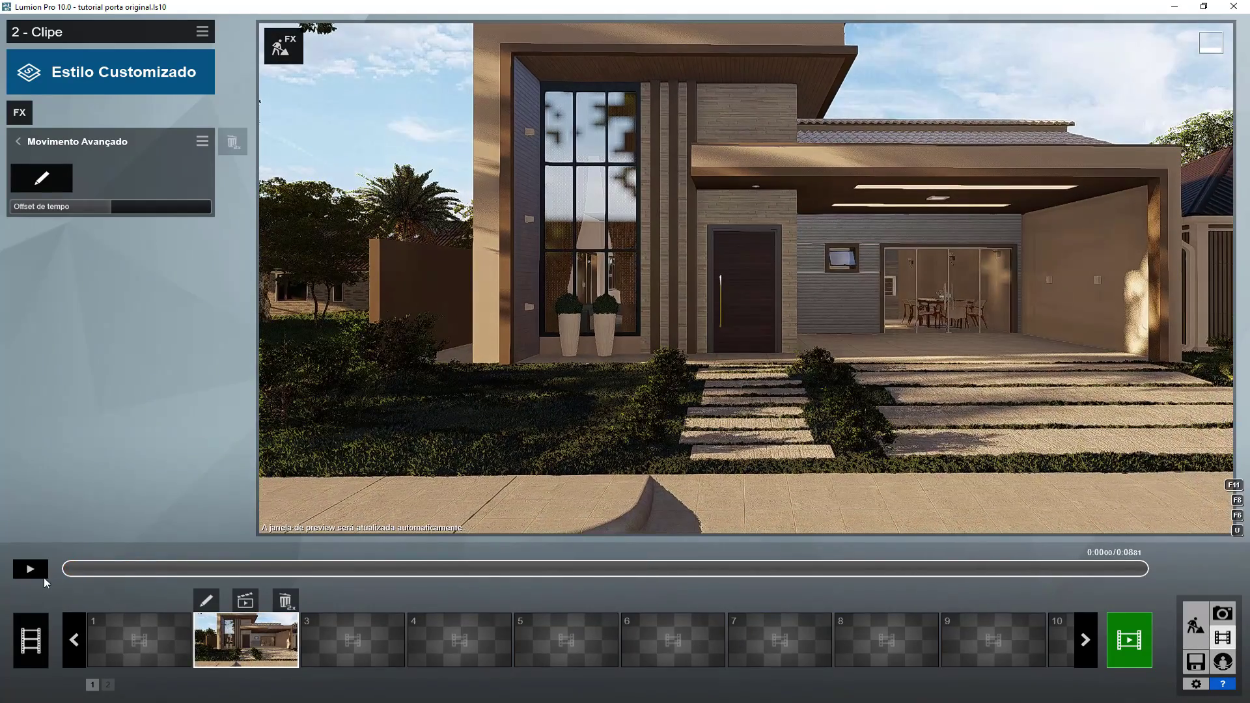
click(41, 570)
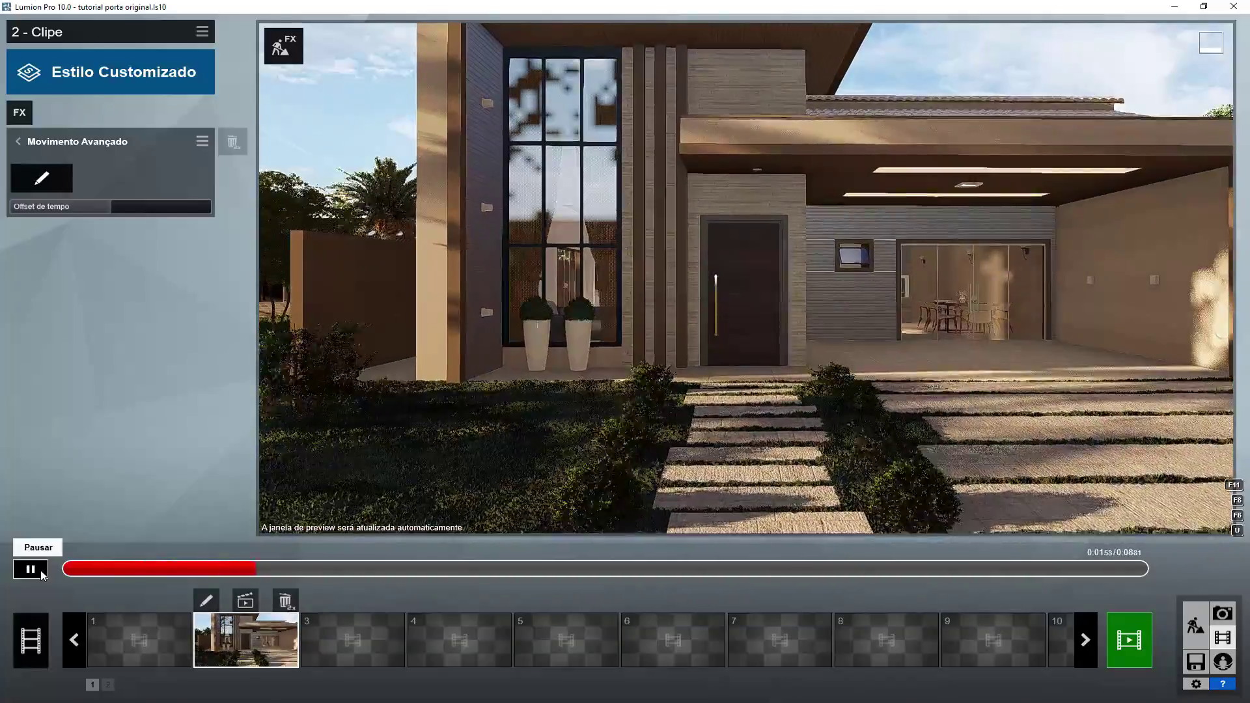